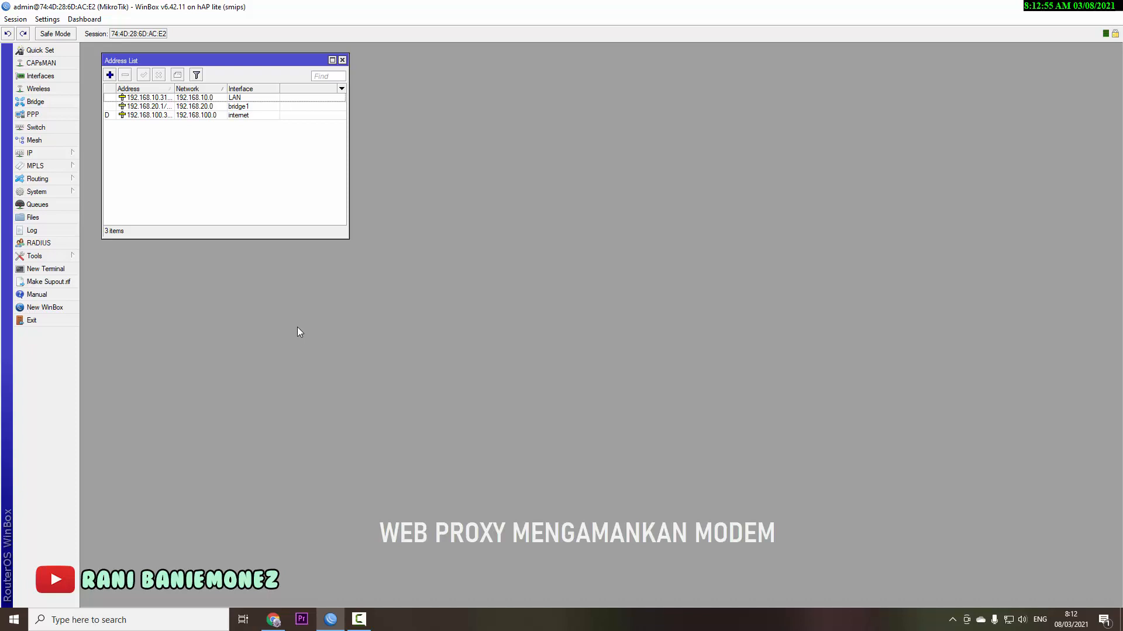
# Step: Create a new firewall NAT rule with chain dstnat, protocol 6 (tcp) and destination port 80
pyautogui.click(48, 154)
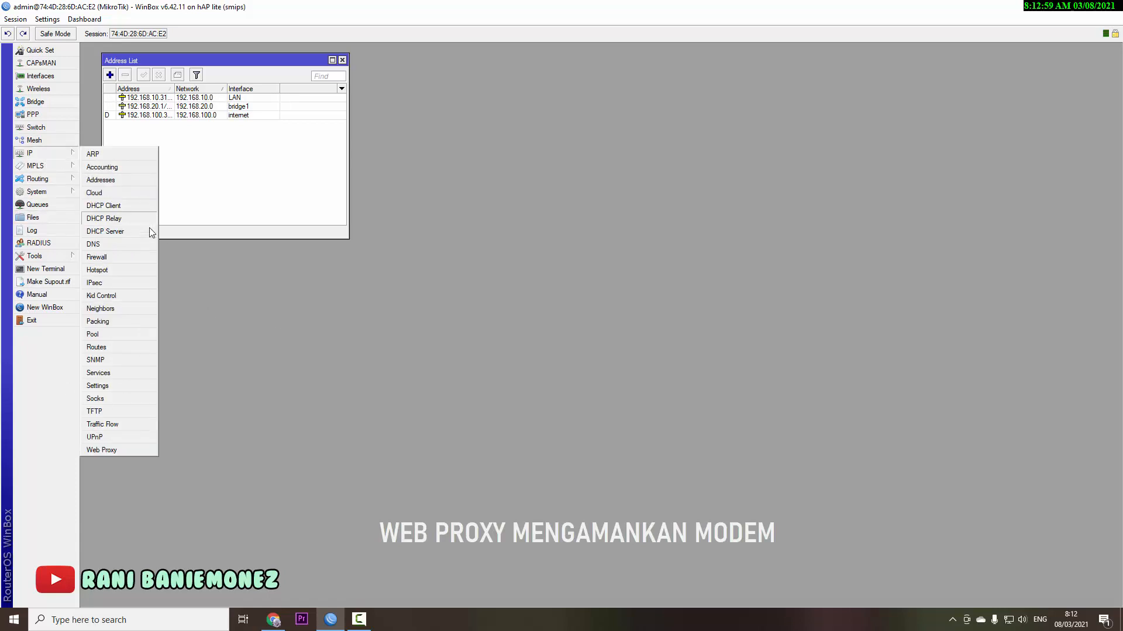
pyautogui.click(118, 258)
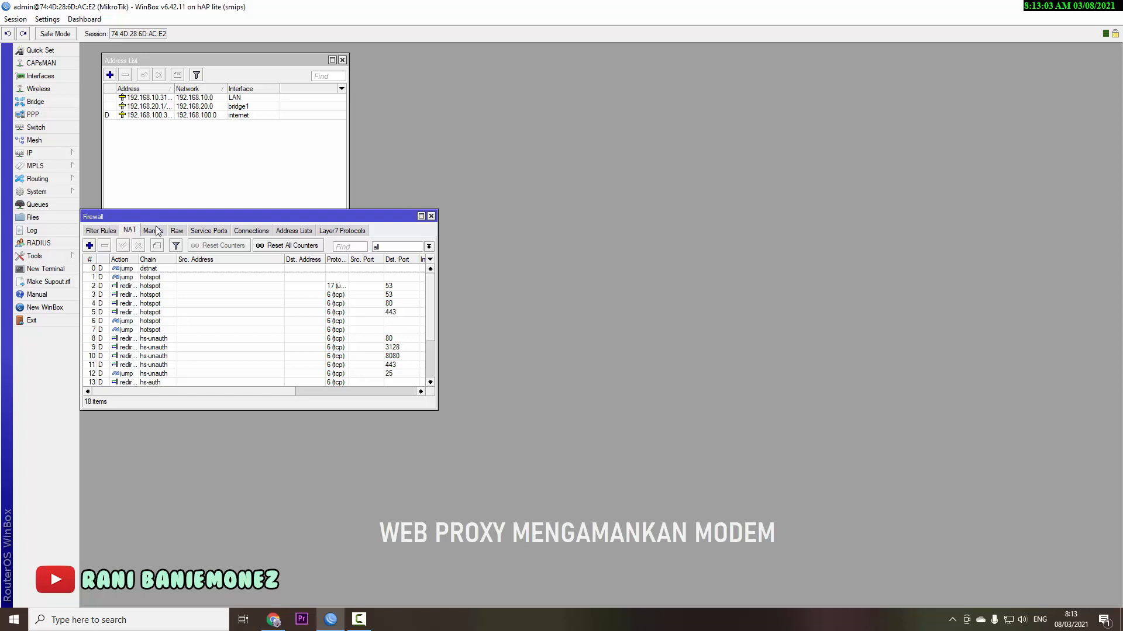
pyautogui.moveTo(161, 217); pyautogui.dragTo(314, 187)
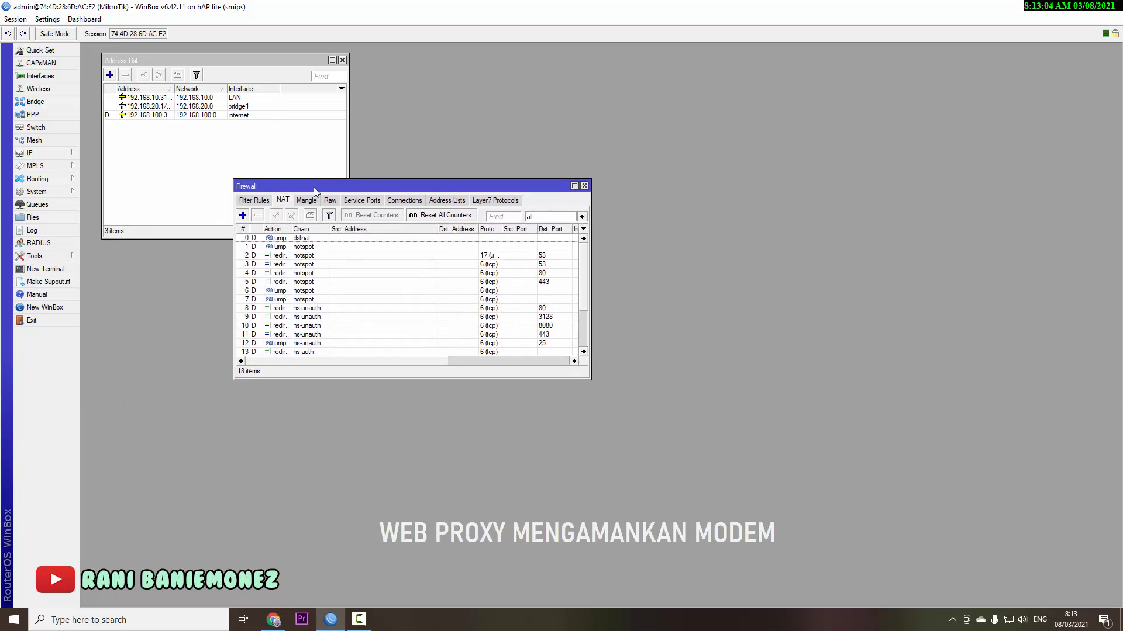
pyautogui.click(242, 216)
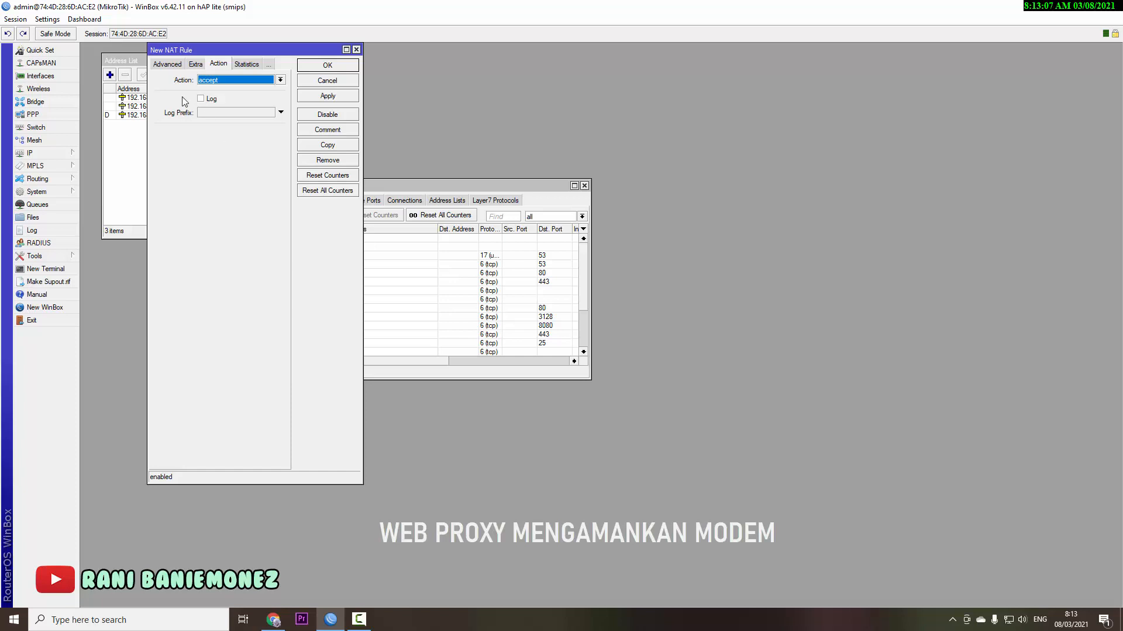
pyautogui.click(171, 65)
pyautogui.click(163, 66)
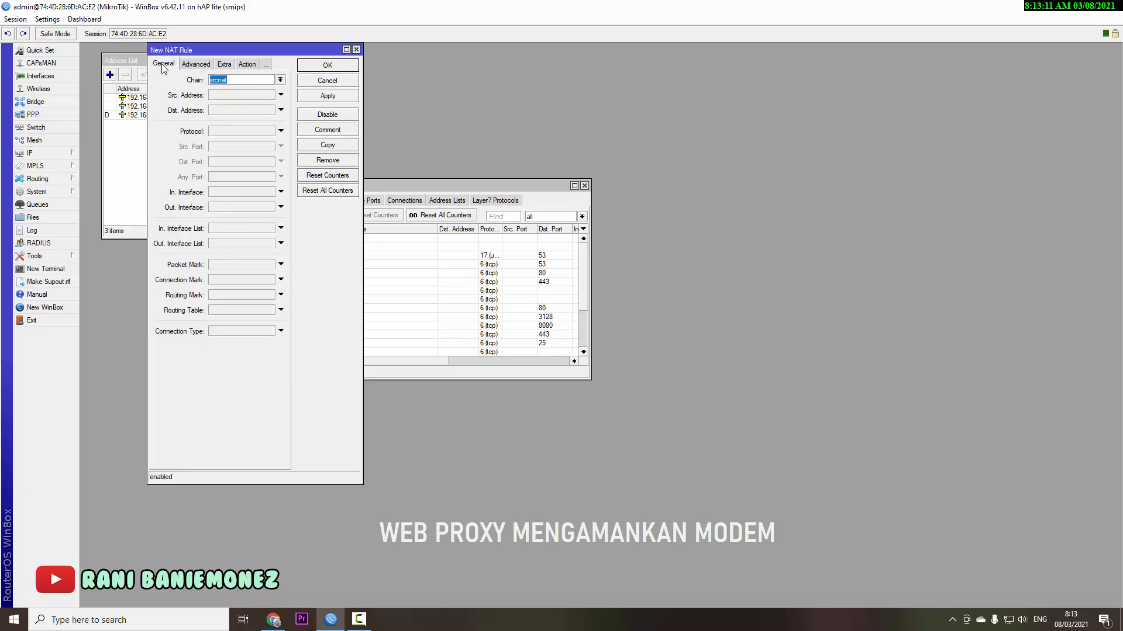
pyautogui.click(281, 80)
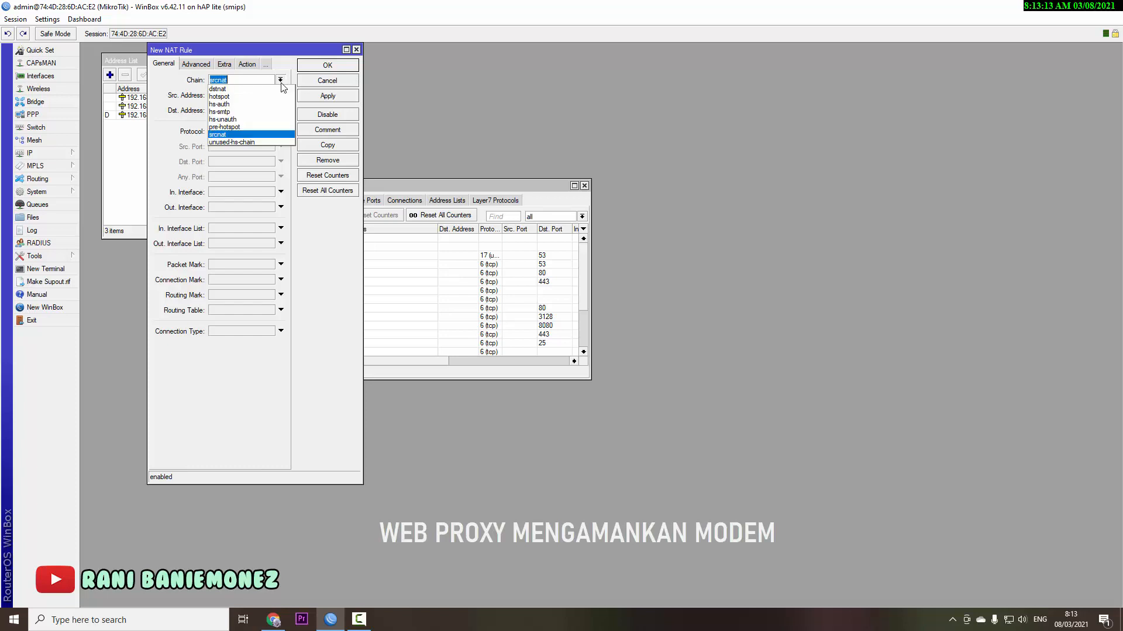
pyautogui.click(220, 89)
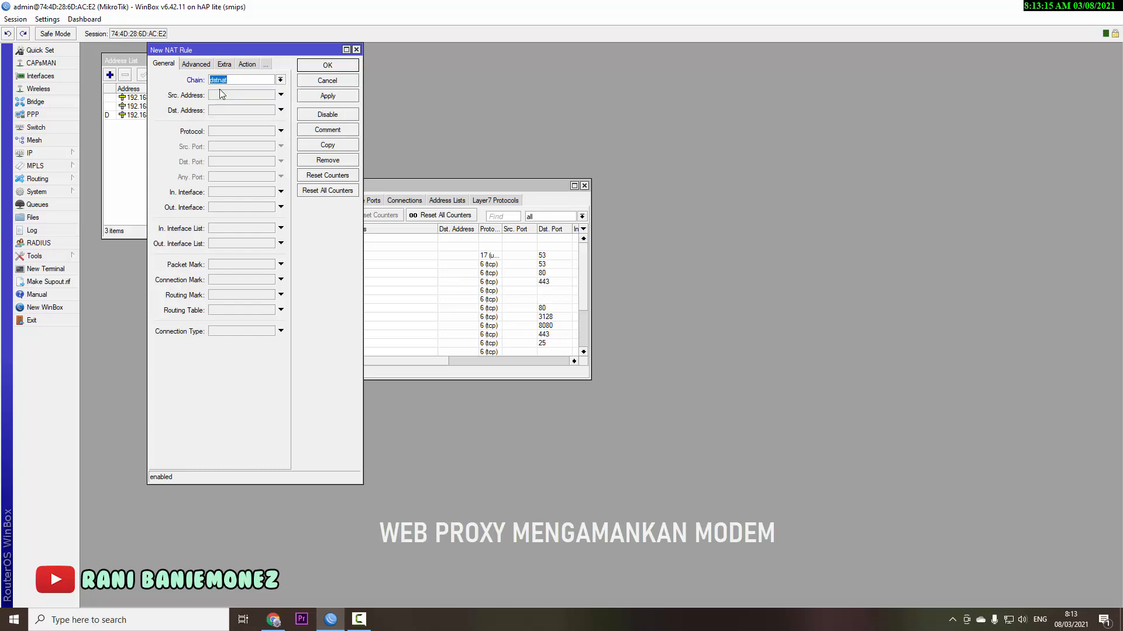
pyautogui.click(279, 131)
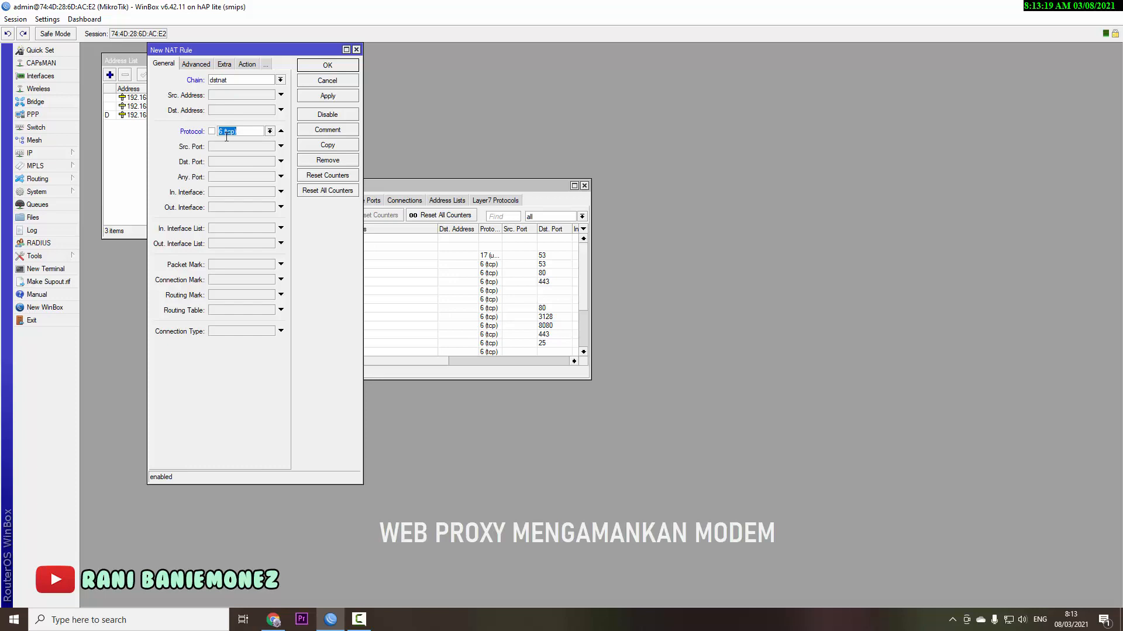
pyautogui.click(243, 166)
pyautogui.write('80')
# Step: Set the NAT rule's action to redirect to port 8080, save it and select it in the enlarged rule list
pyautogui.click(245, 64)
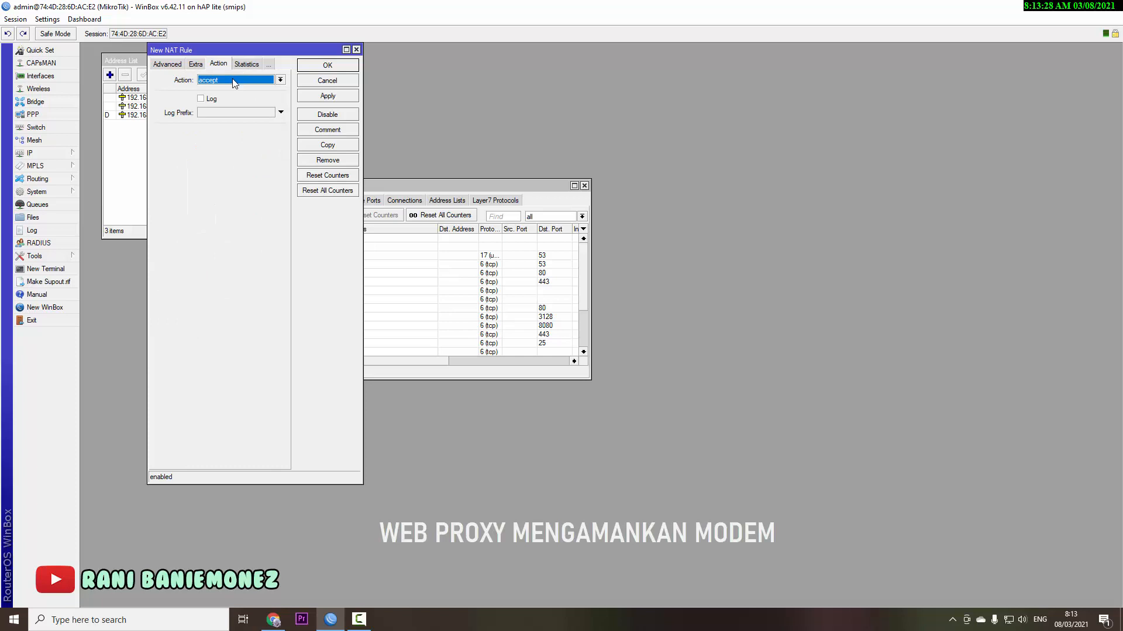
pyautogui.click(266, 82)
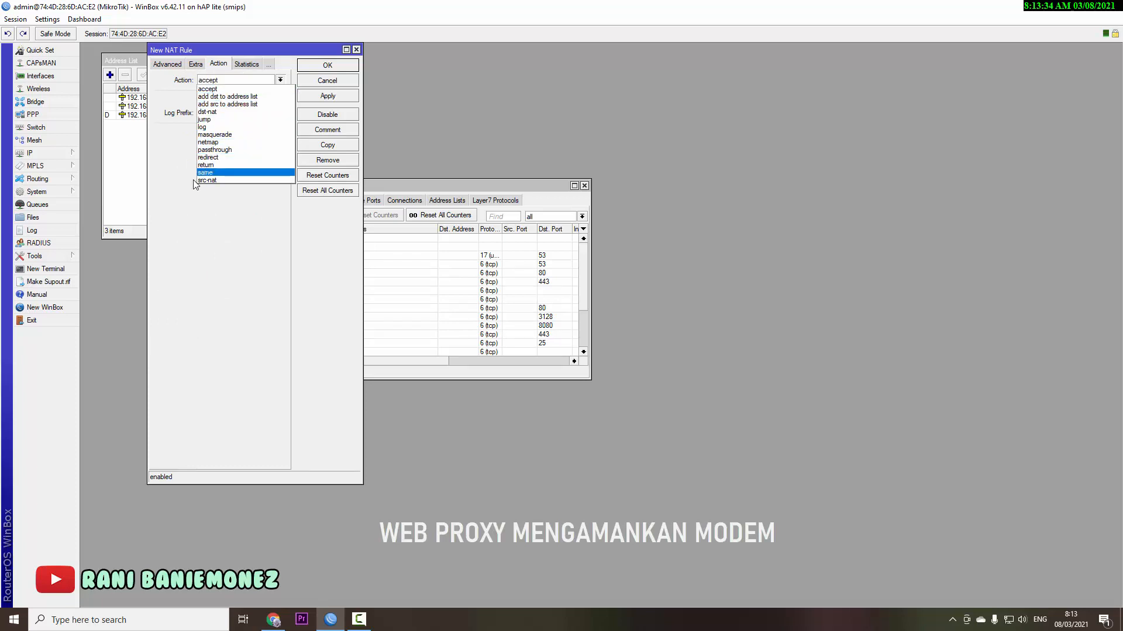
pyautogui.click(206, 158)
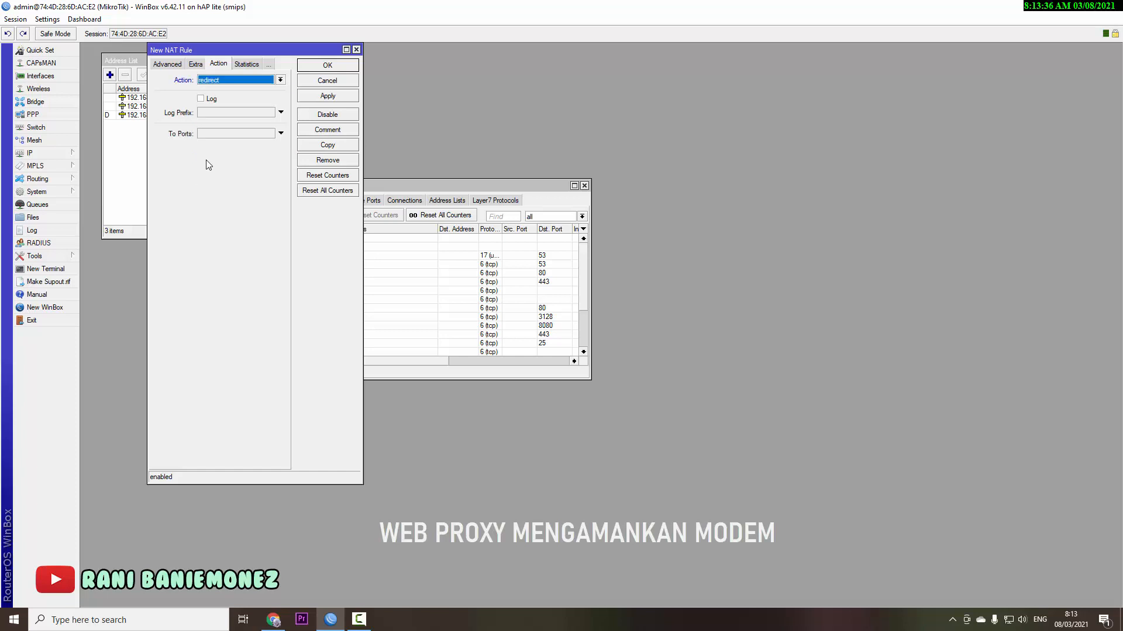
pyautogui.click(228, 135)
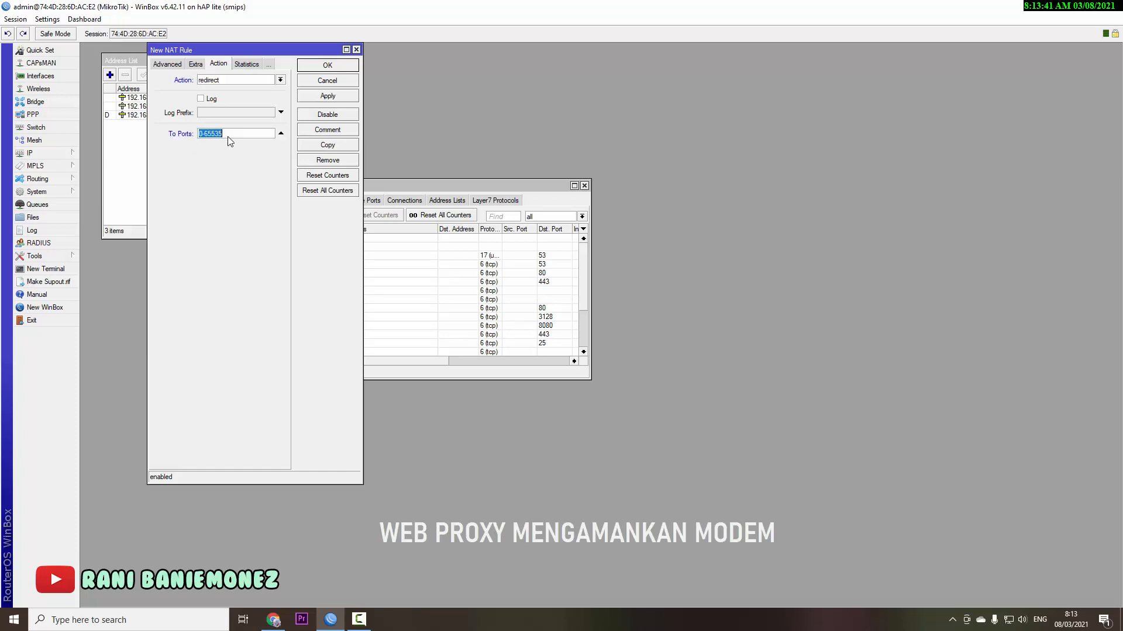
pyautogui.write('8080')
pyautogui.click(342, 99)
pyautogui.click(341, 65)
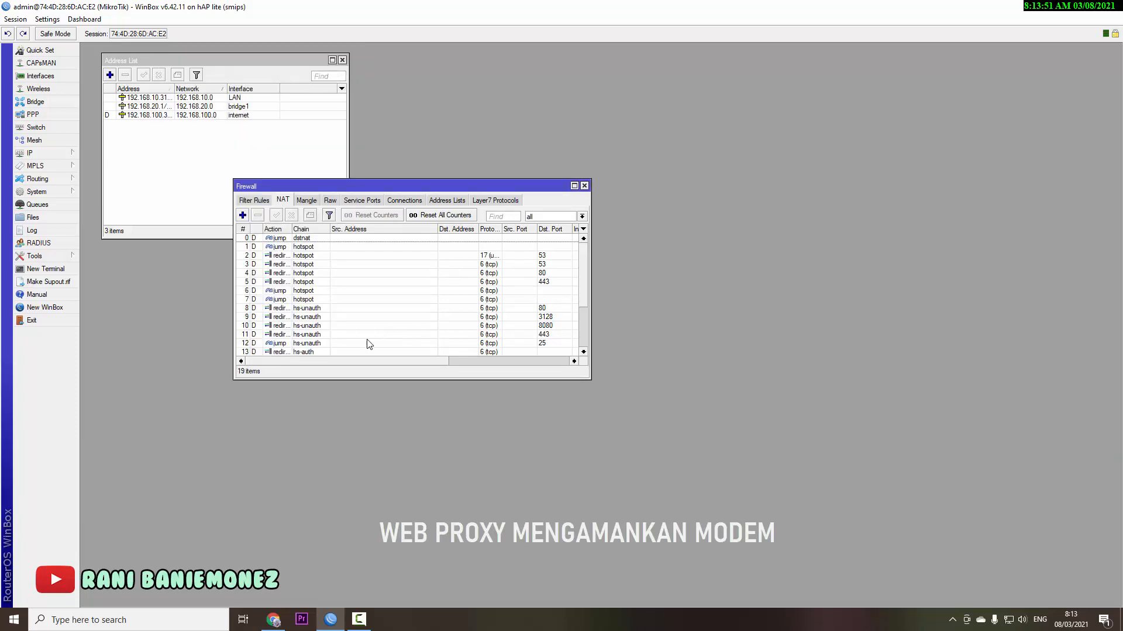
pyautogui.moveTo(540, 380); pyautogui.dragTo(541, 483)
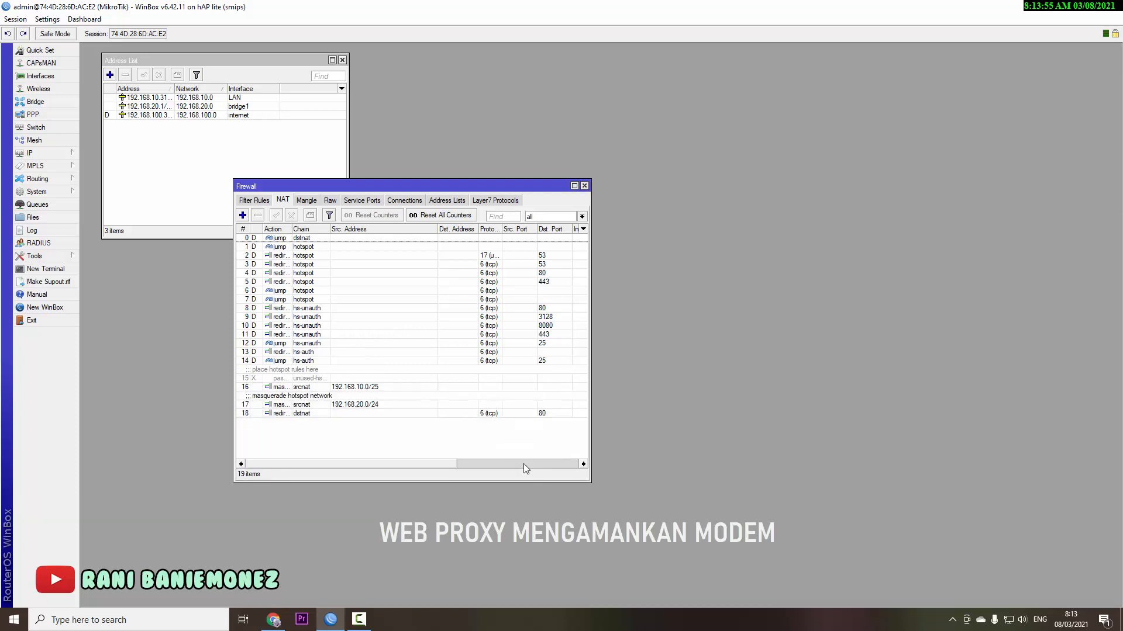
pyautogui.click(295, 413)
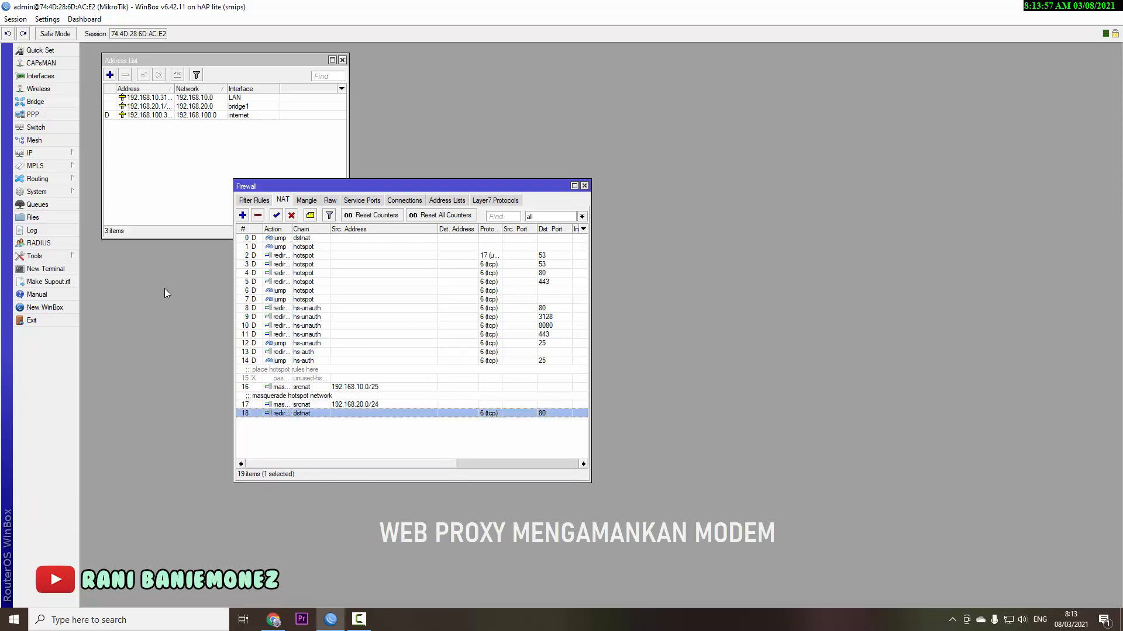
# Step: Open the general Web Proxy settings and move the window clear of the address list
pyautogui.click(48, 151)
pyautogui.click(114, 454)
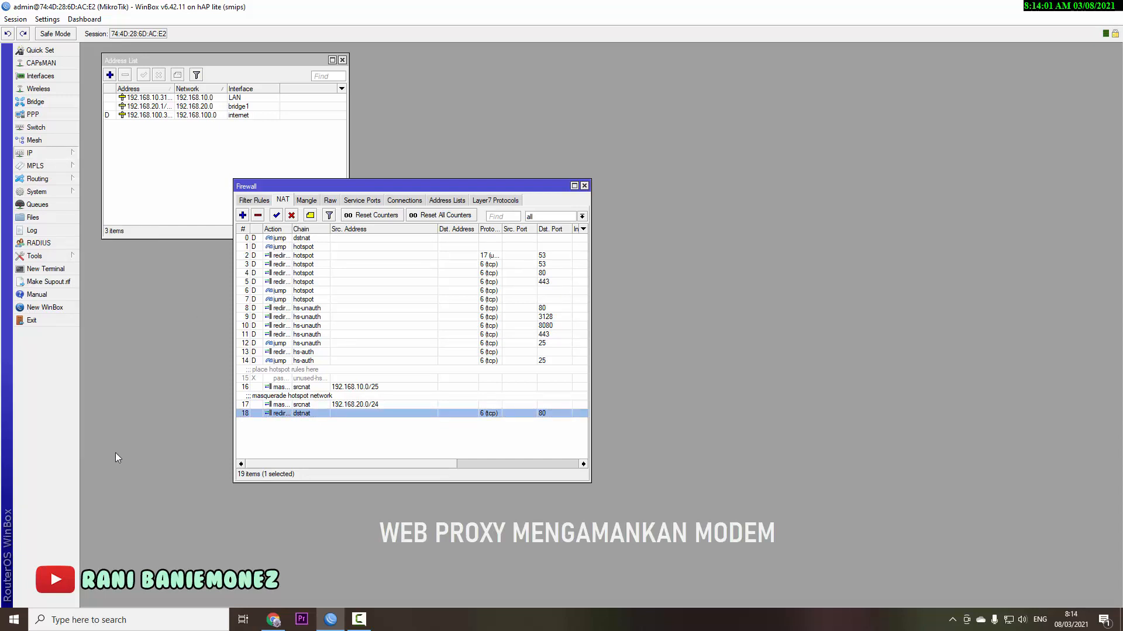
pyautogui.click(123, 110)
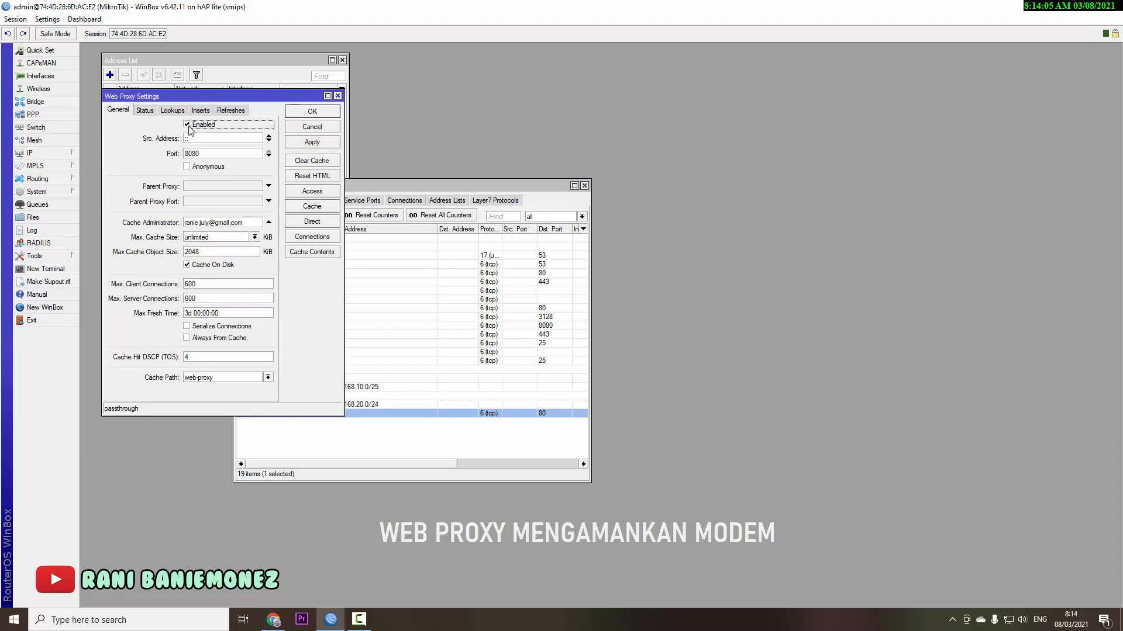
pyautogui.moveTo(220, 98); pyautogui.dragTo(312, 110)
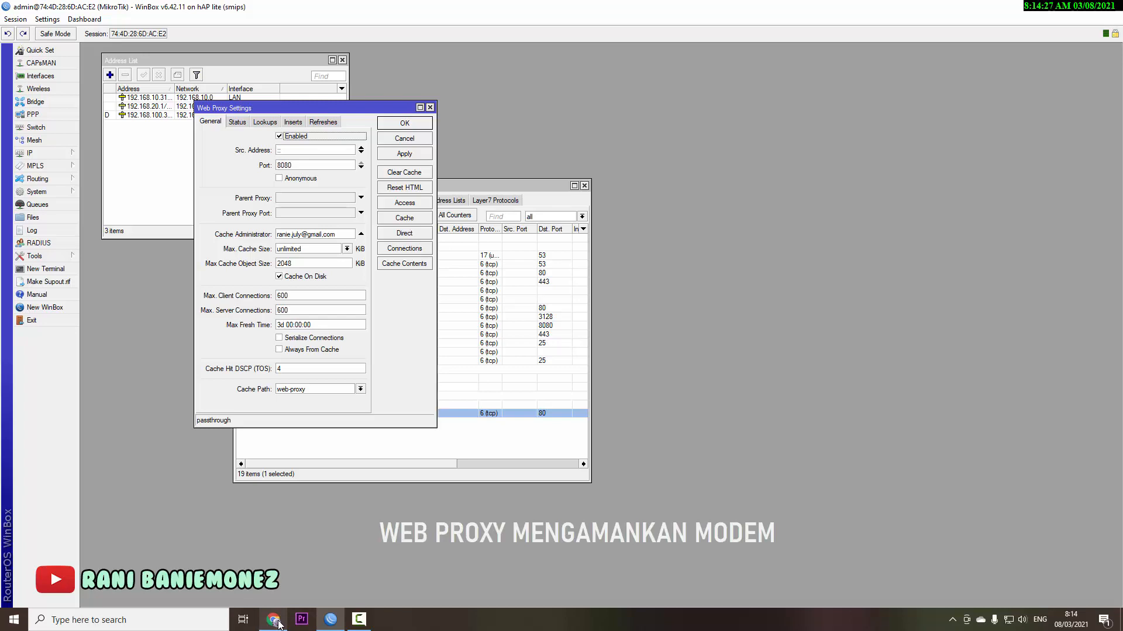
# Step: Switch to Chrome and open the modem's login page at 192.168.100.7 in a new tab
pyautogui.click(278, 625)
pyautogui.click(156, 12)
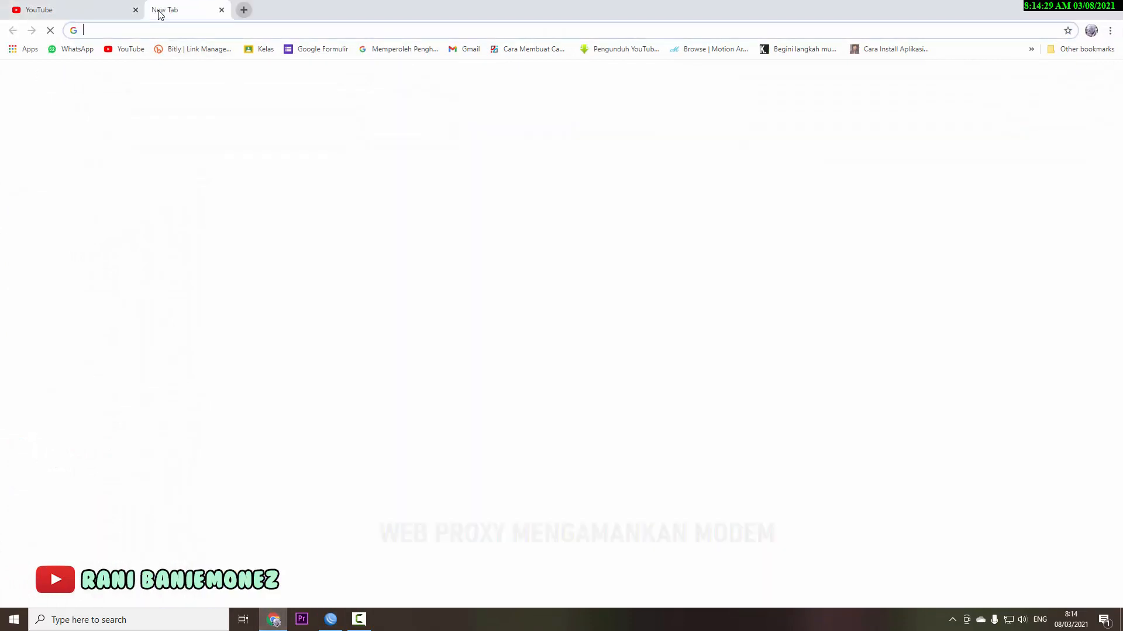
pyautogui.click(182, 36)
pyautogui.write('192')
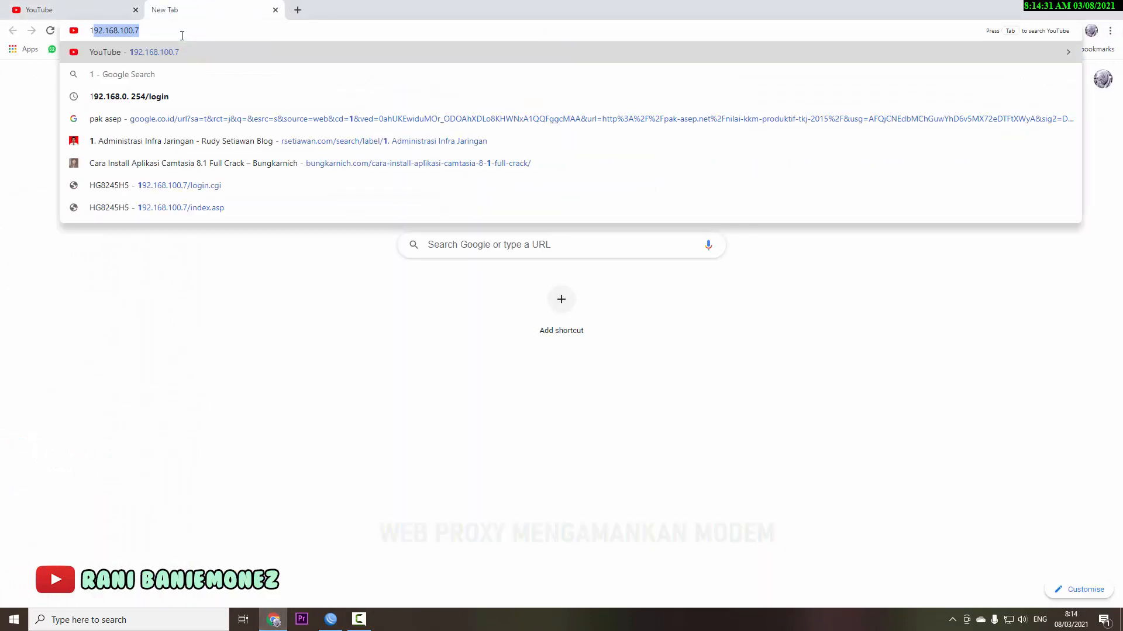
pyautogui.write('.1')
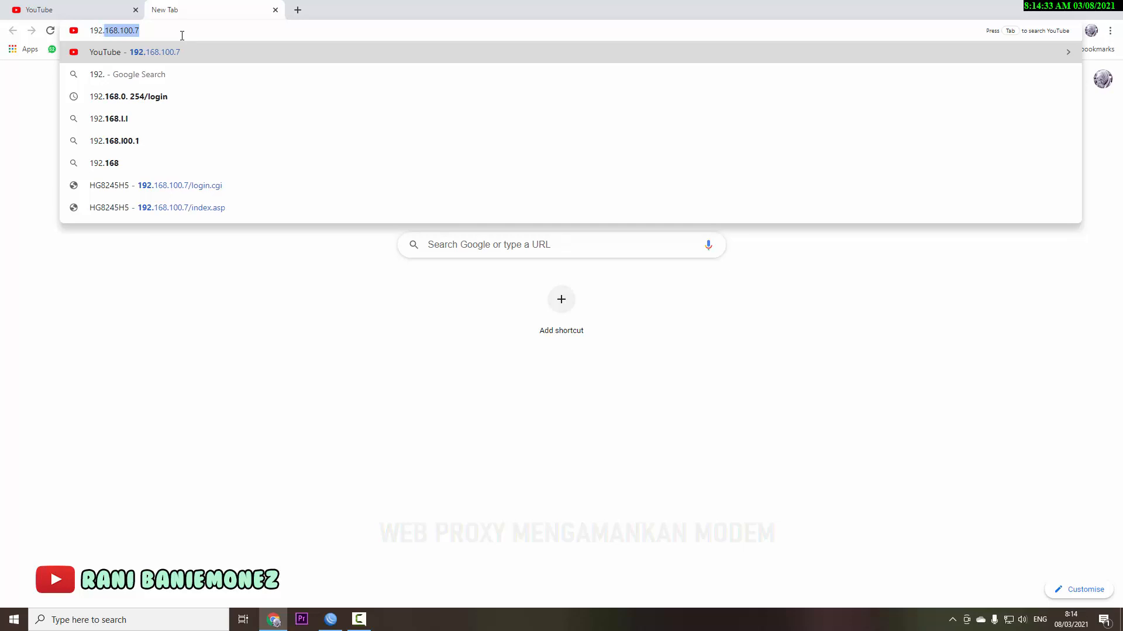
pyautogui.write('68')
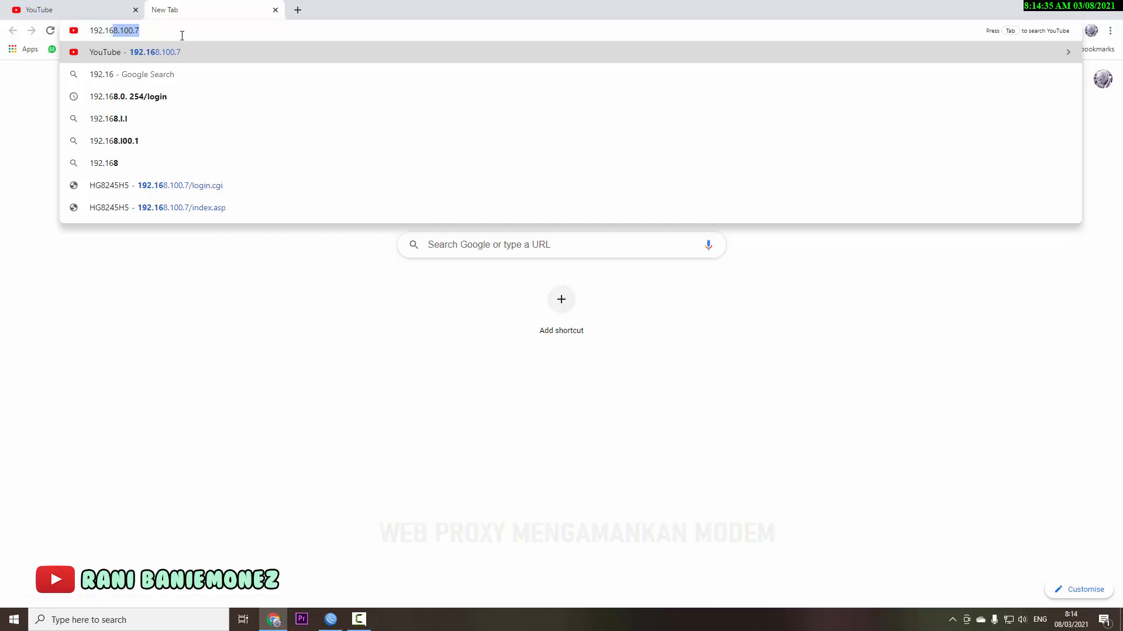
pyautogui.write('.100.7')
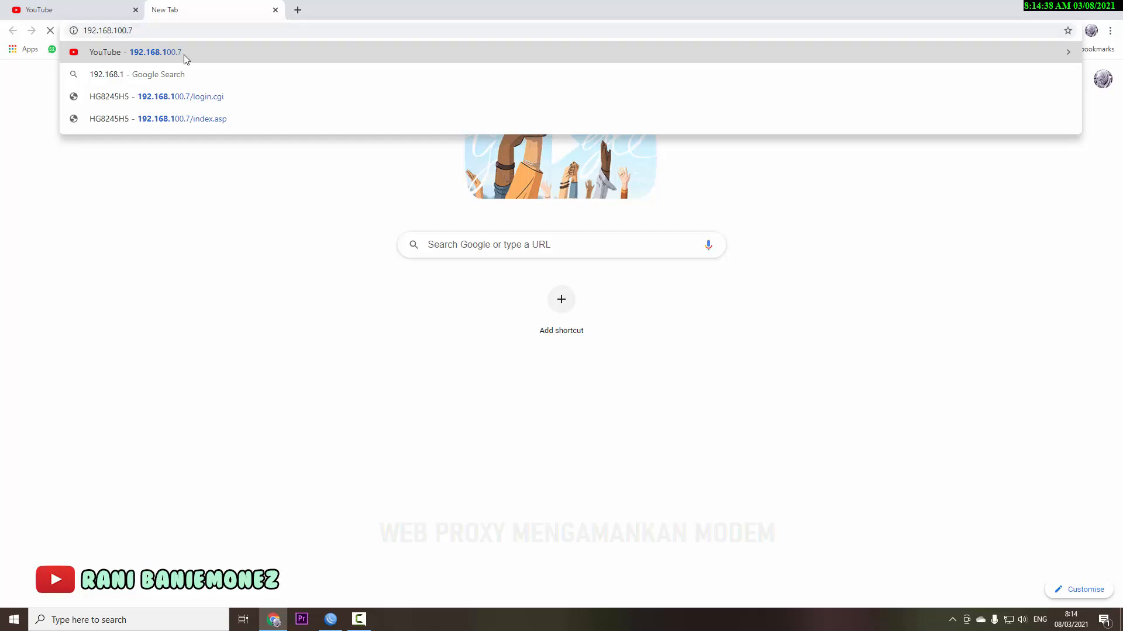
pyautogui.press('Return')
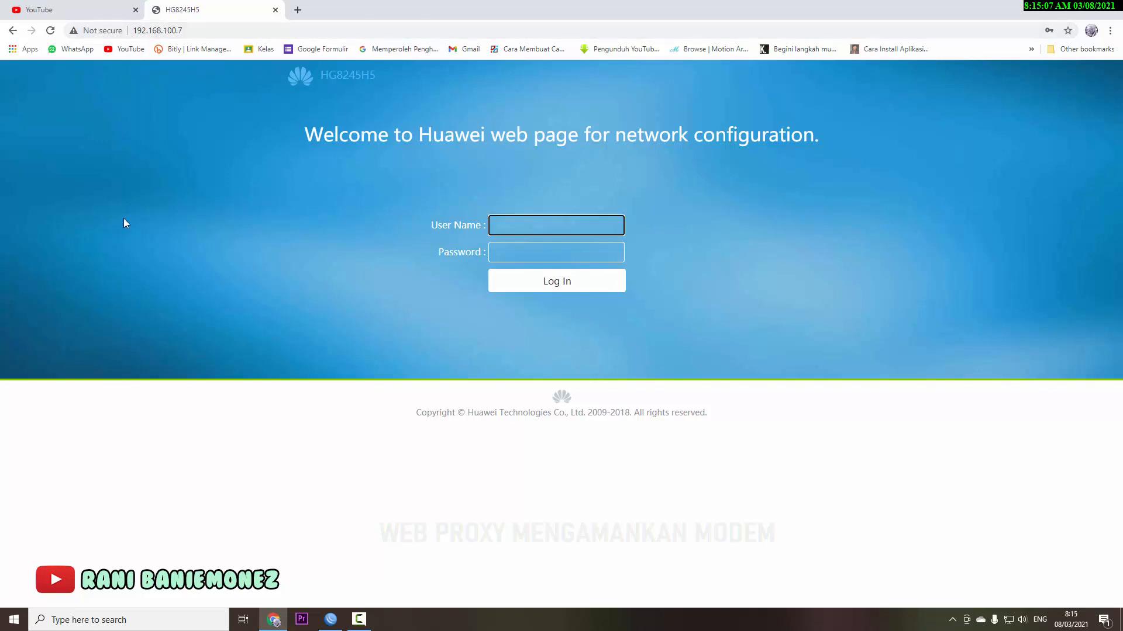
# Step: Switch back to WinBox and start a new rule in the Web Proxy access list
pyautogui.click(330, 620)
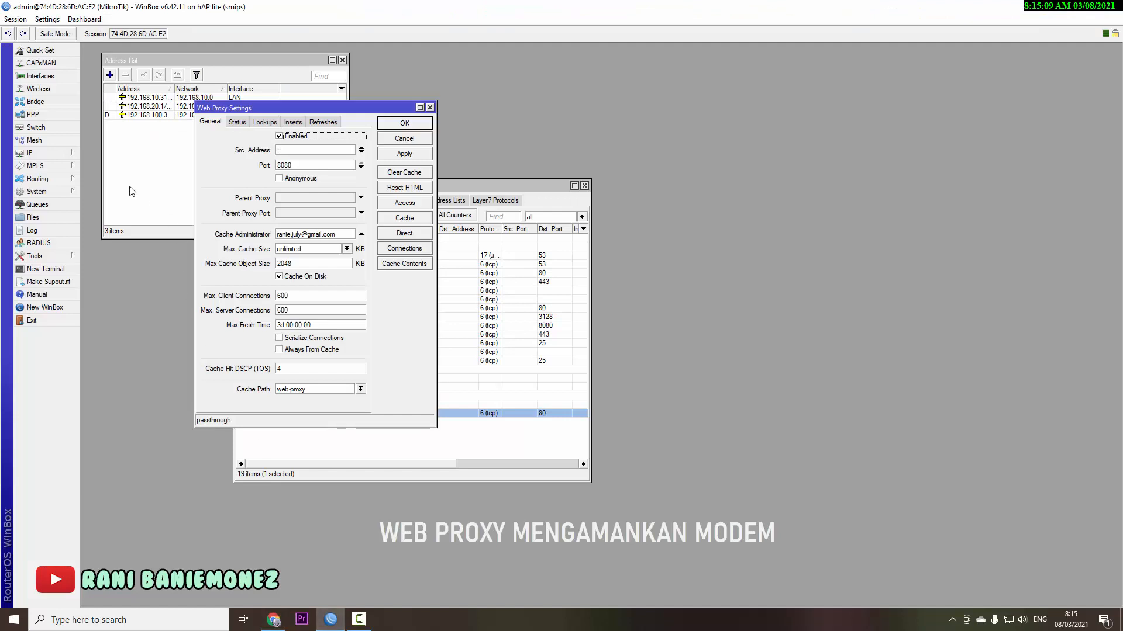
pyautogui.click(29, 152)
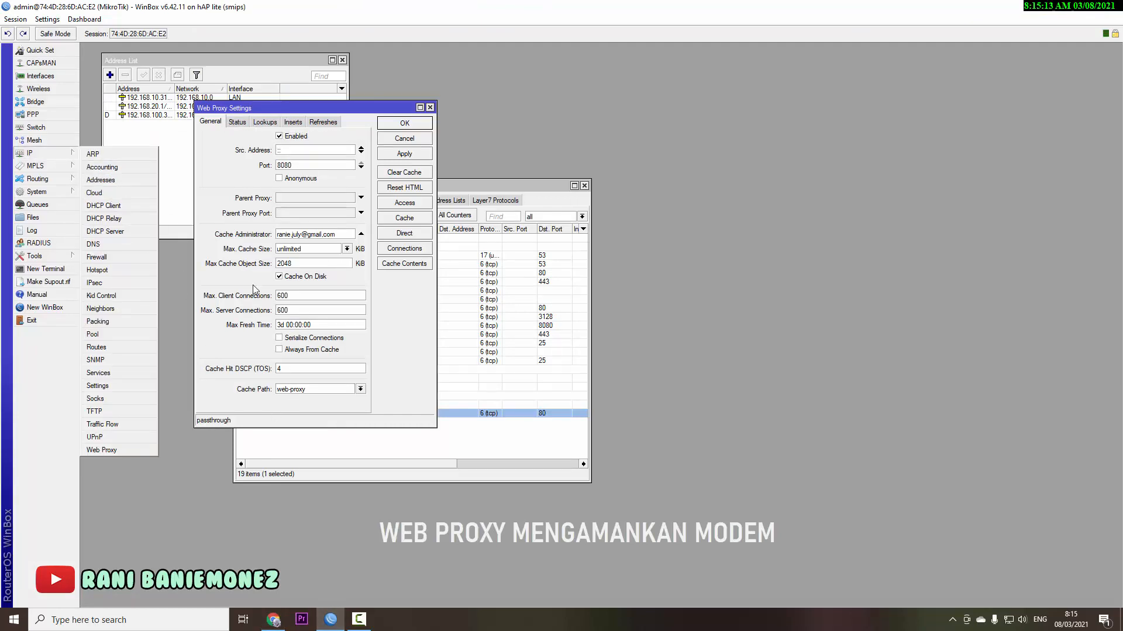
pyautogui.click(235, 171)
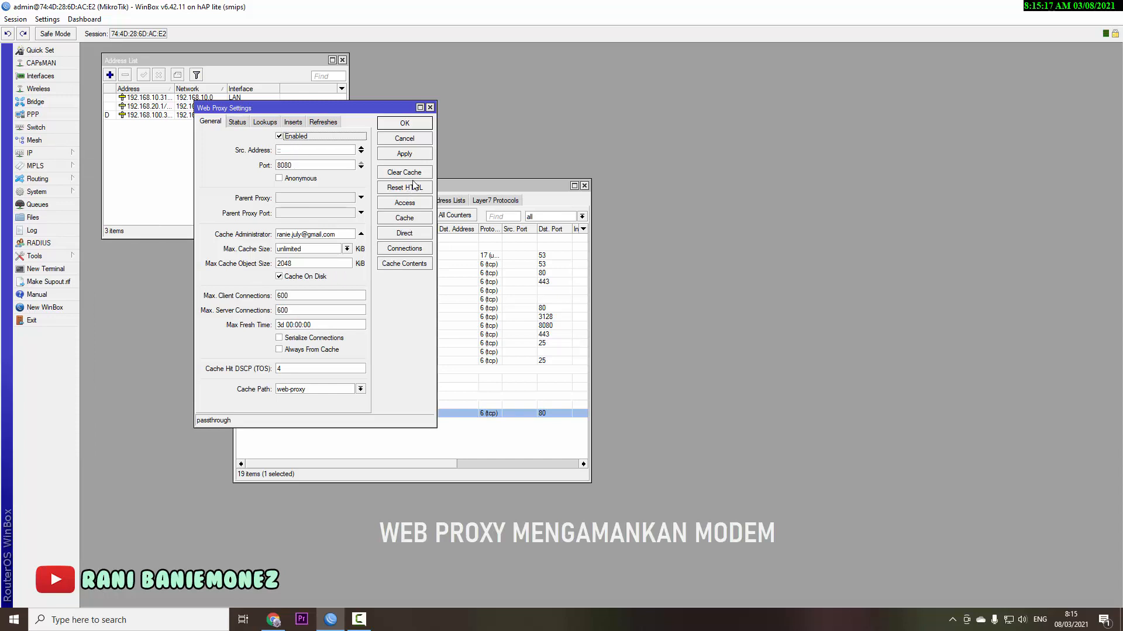
pyautogui.click(397, 207)
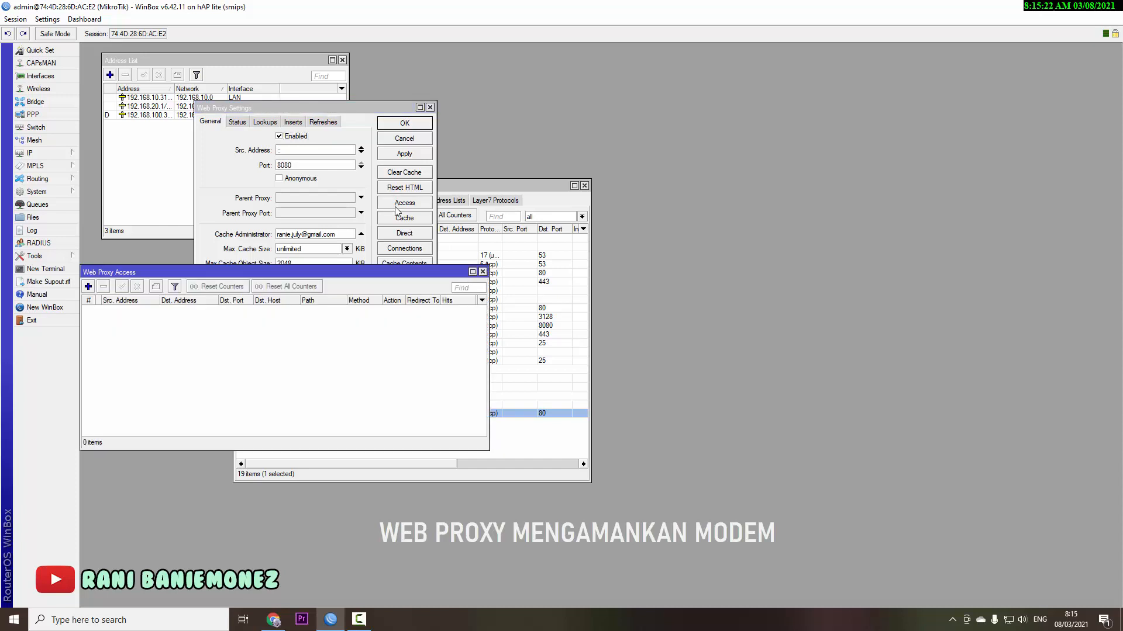
pyautogui.moveTo(331, 273); pyautogui.dragTo(642, 236)
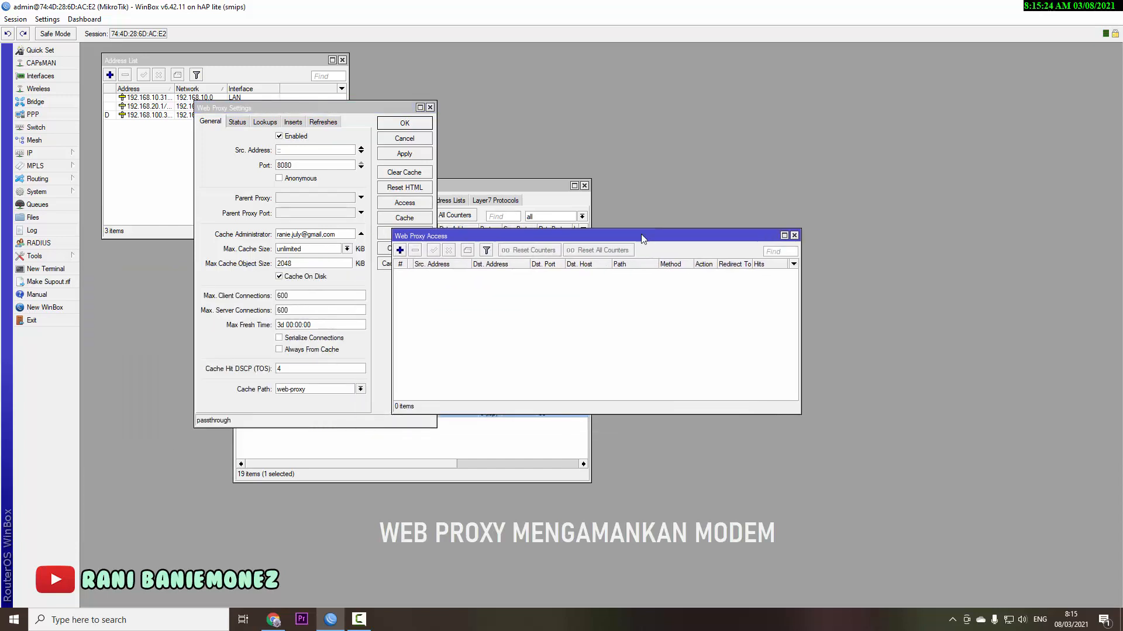
pyautogui.click(399, 250)
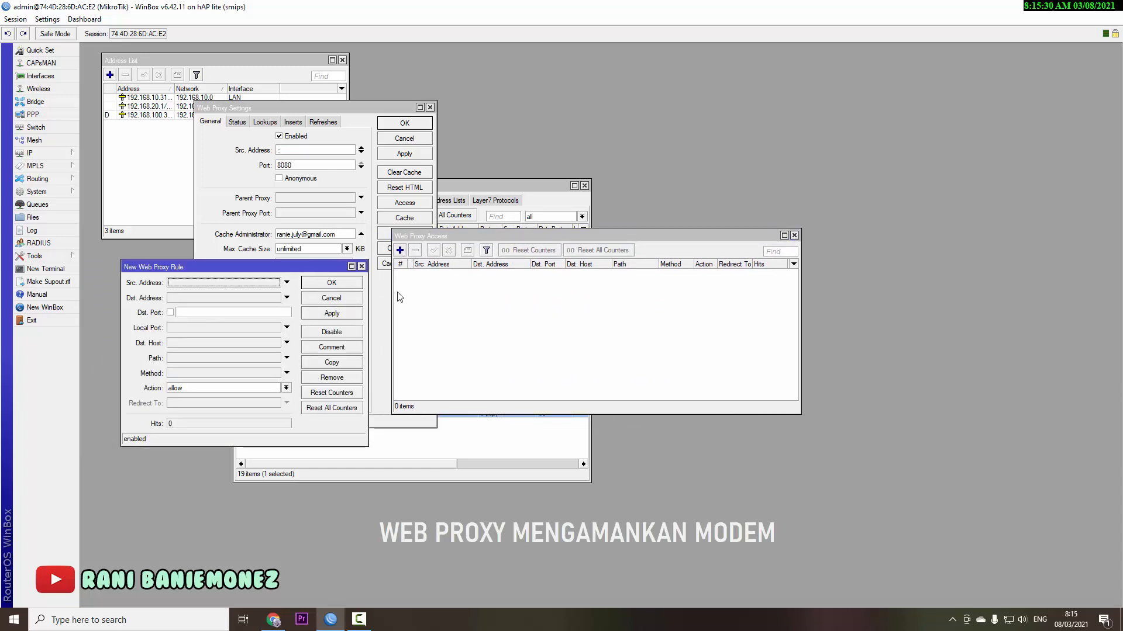
pyautogui.moveTo(277, 267); pyautogui.dragTo(685, 281)
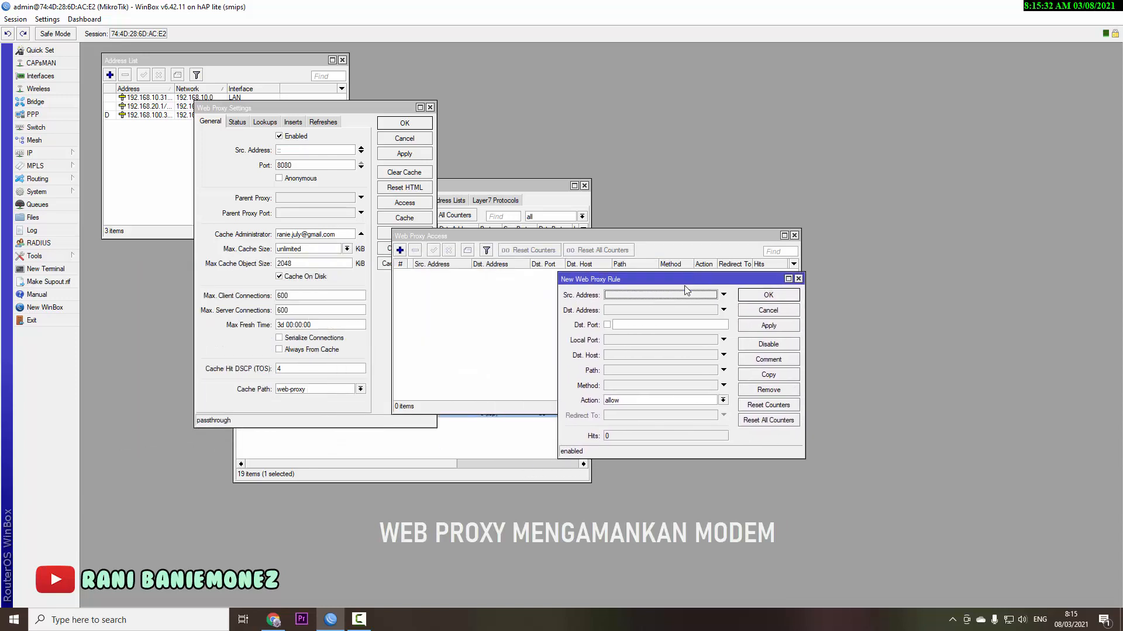
# Step: Set the new proxy rule to deny destination host 192.168.100.7 with a redirect to youtube.com, and save it
pyautogui.click(626, 356)
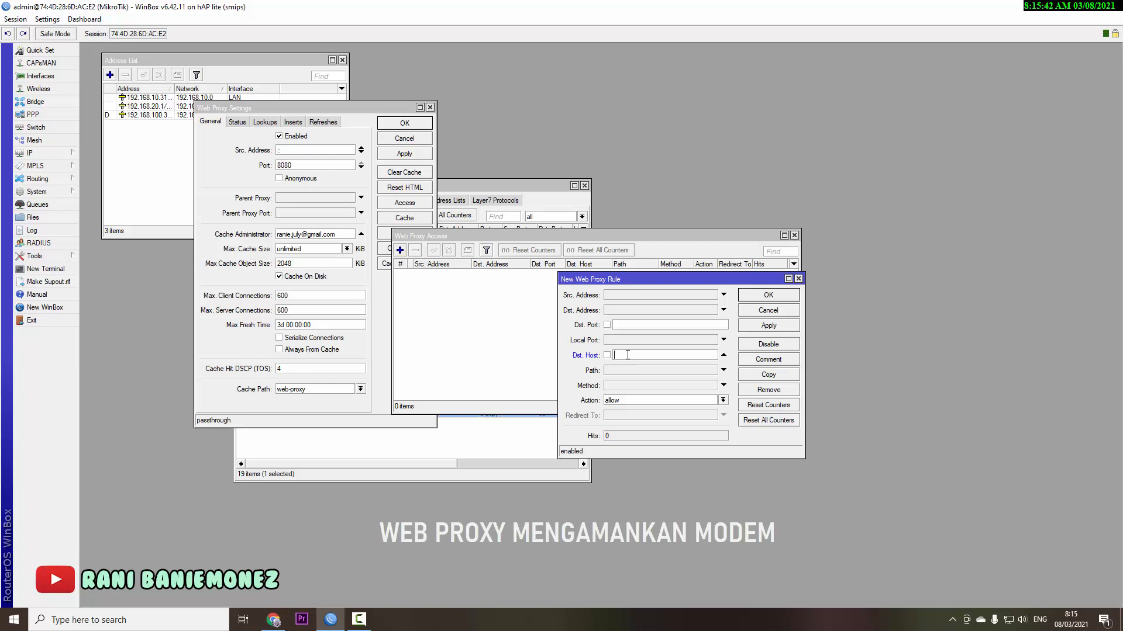
pyautogui.write('192.168.100.7')
pyautogui.click(647, 399)
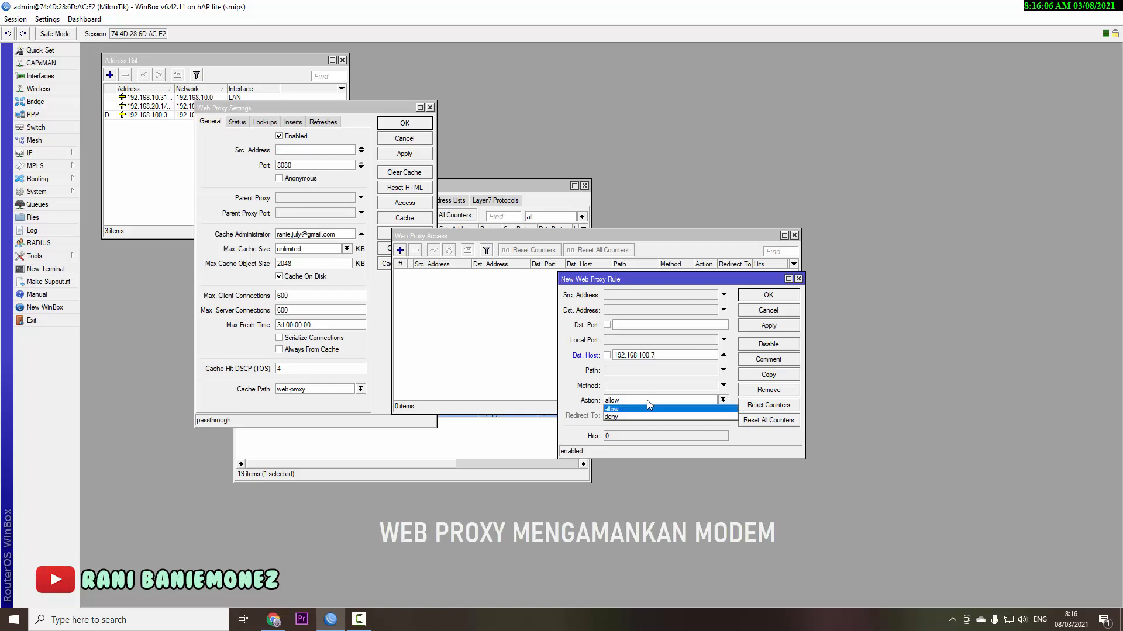
pyautogui.click(637, 417)
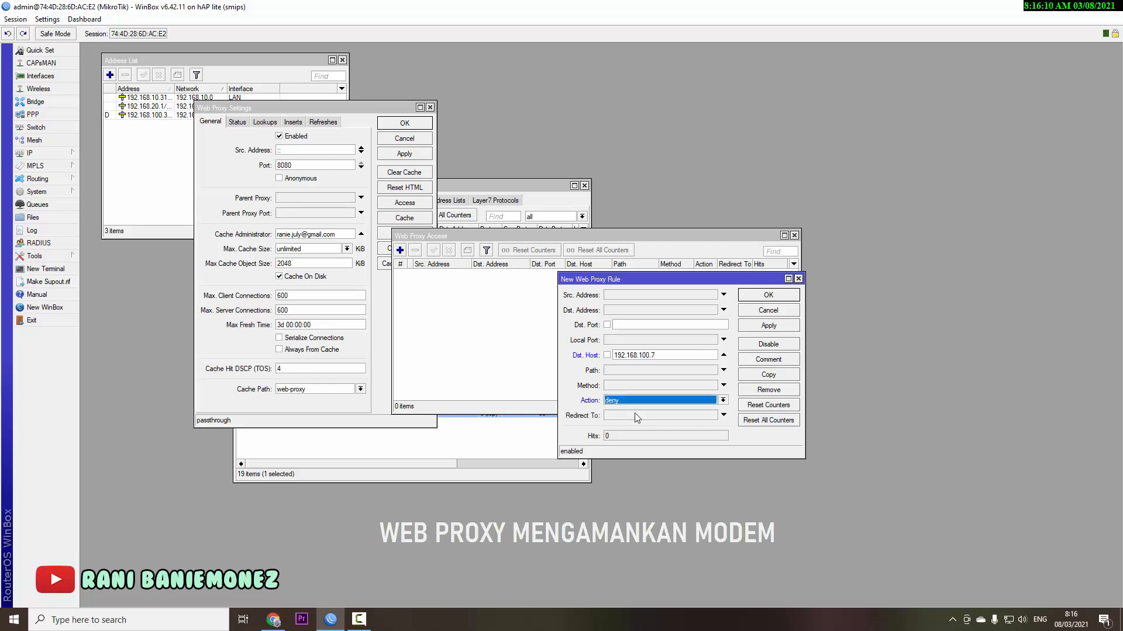
pyautogui.click(637, 416)
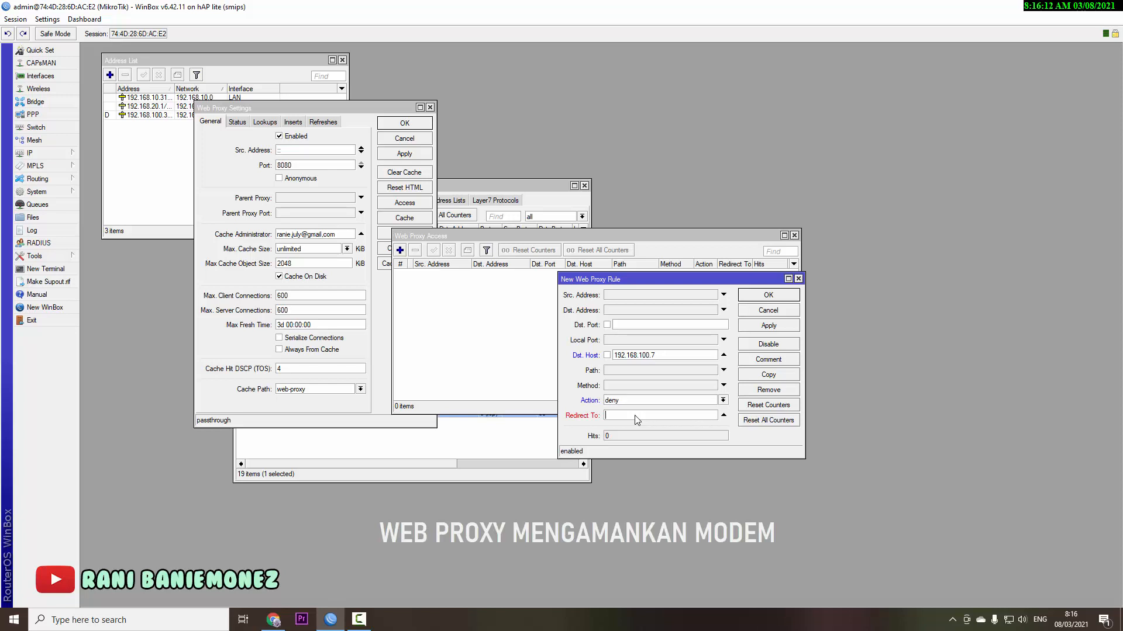
pyautogui.write('youtube.com')
pyautogui.click(768, 326)
pyautogui.click(770, 297)
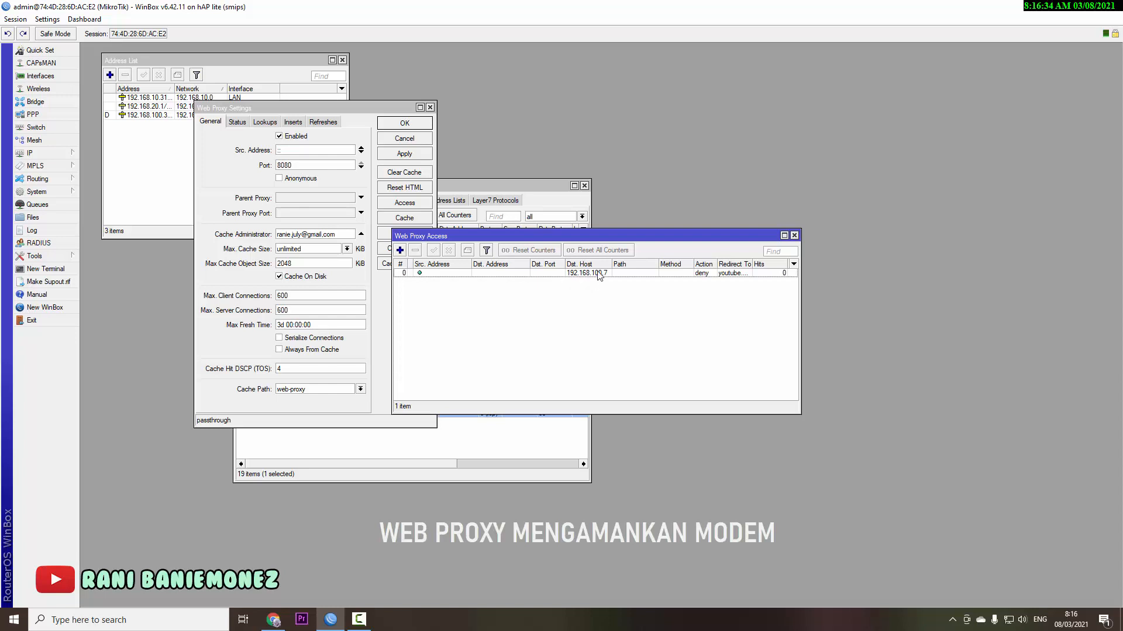
# Step: Reopen the 192.168.100.7 deny rule to review its settings, and close it with them applied
pyautogui.doubleClick(585, 275)
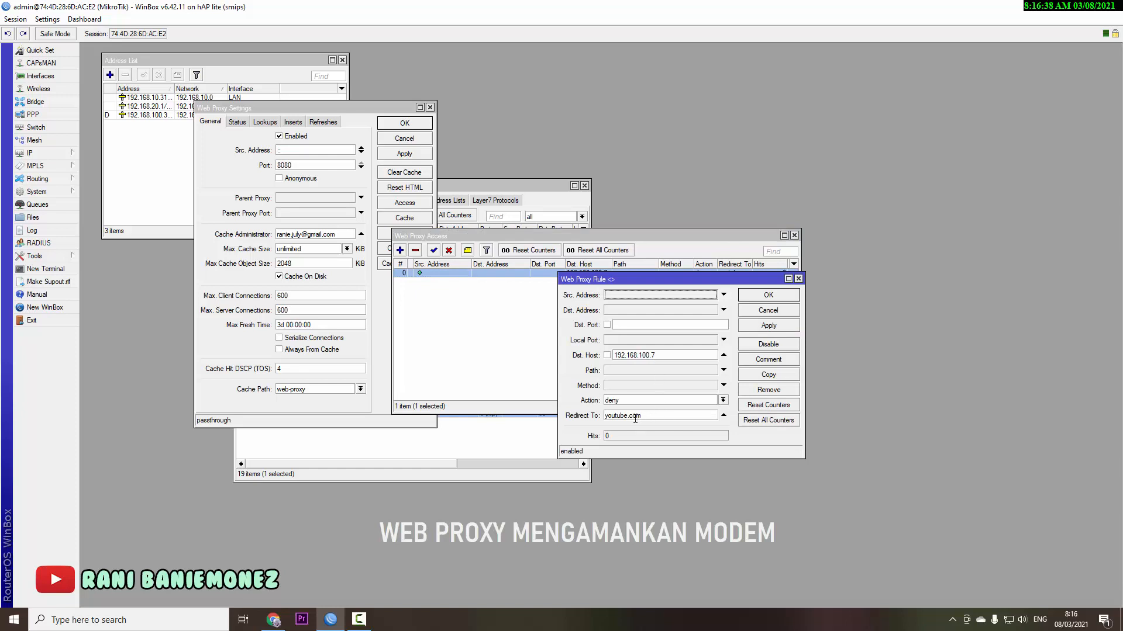
pyautogui.click(772, 325)
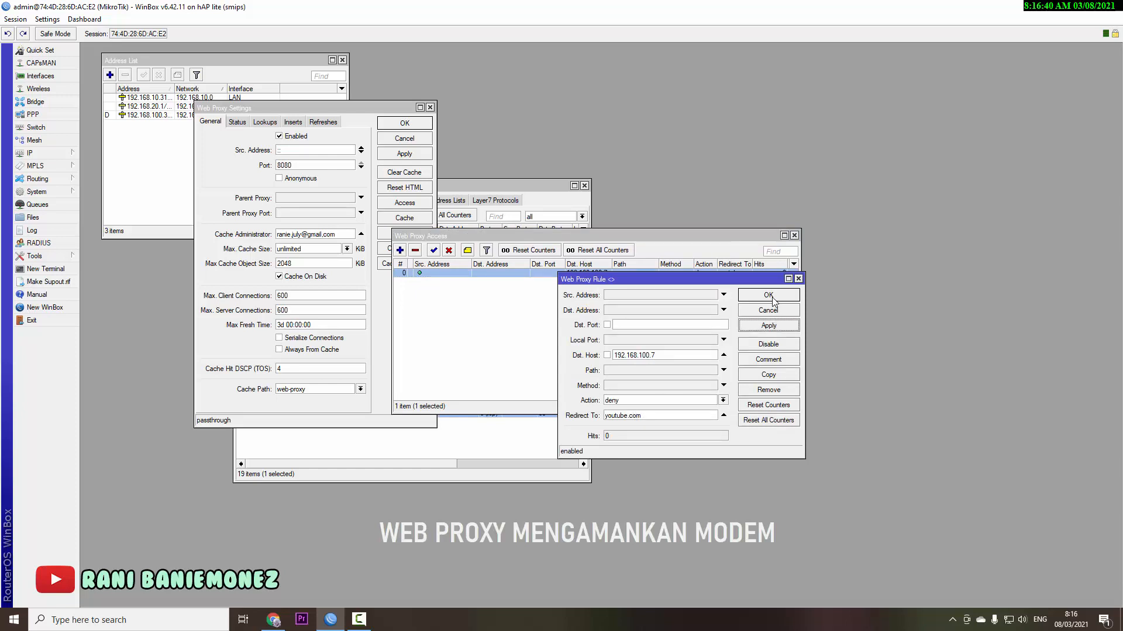
pyautogui.click(773, 297)
# Step: Switch to Chrome, reload the modem's login page to test the rule, and close the extra tab
pyautogui.click(274, 620)
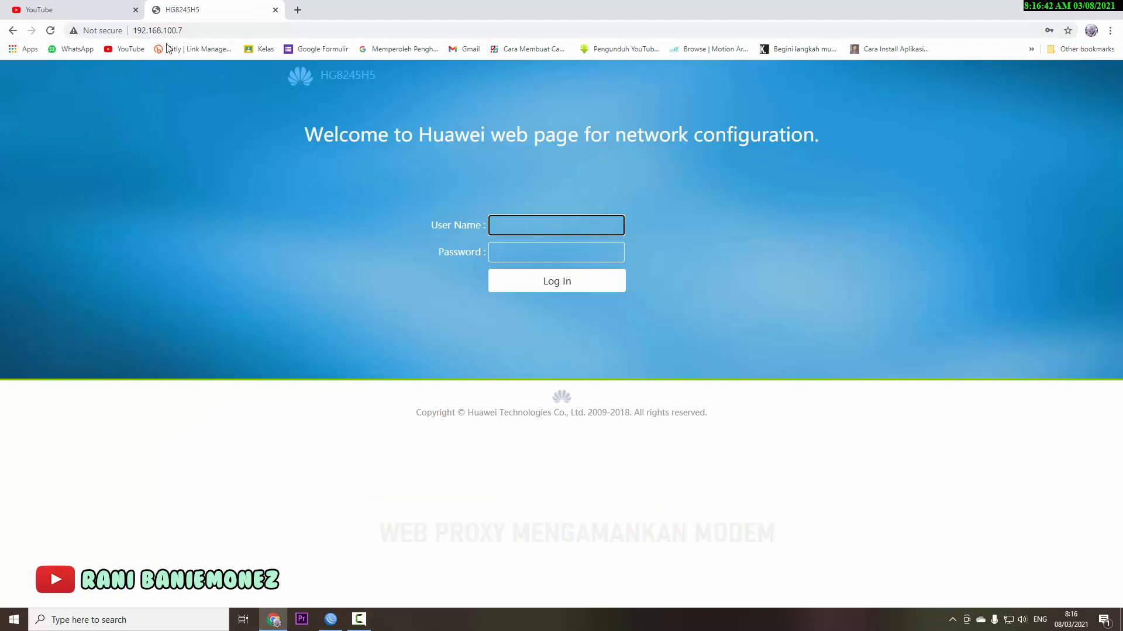
pyautogui.click(51, 30)
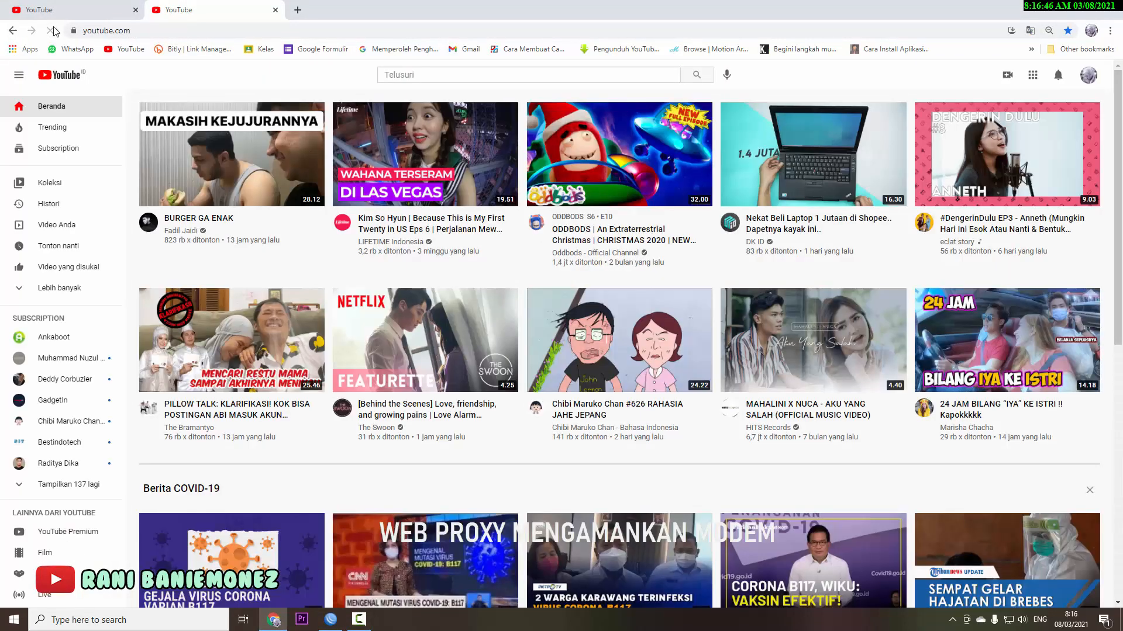
pyautogui.click(135, 10)
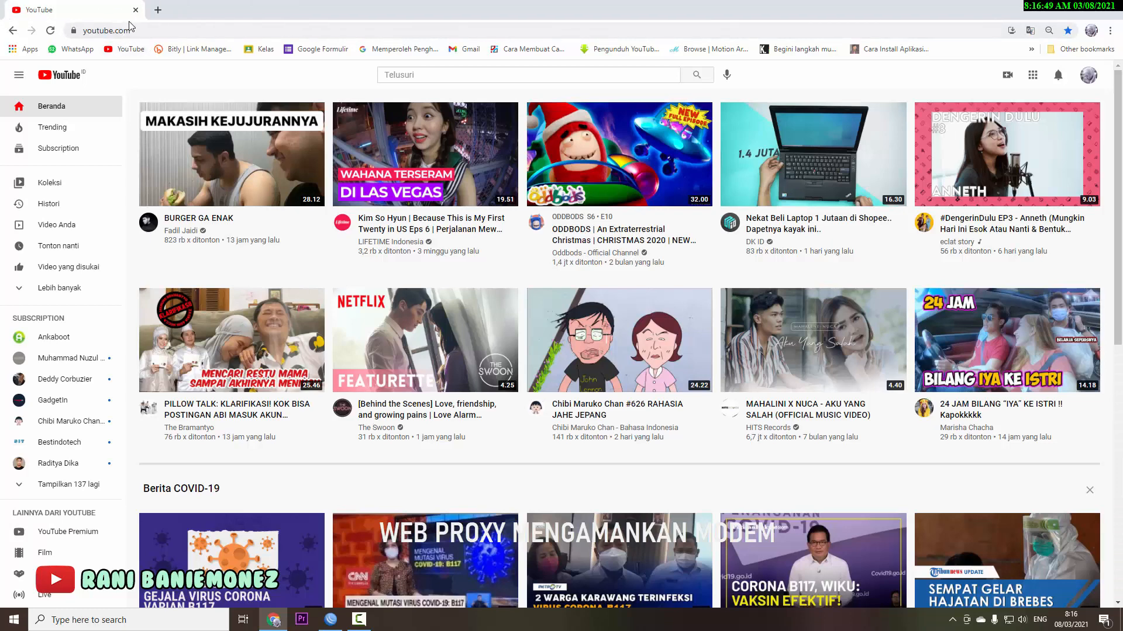
# Step: Open 192.168.100.7 in a new tab to test the redirect again
pyautogui.click(159, 11)
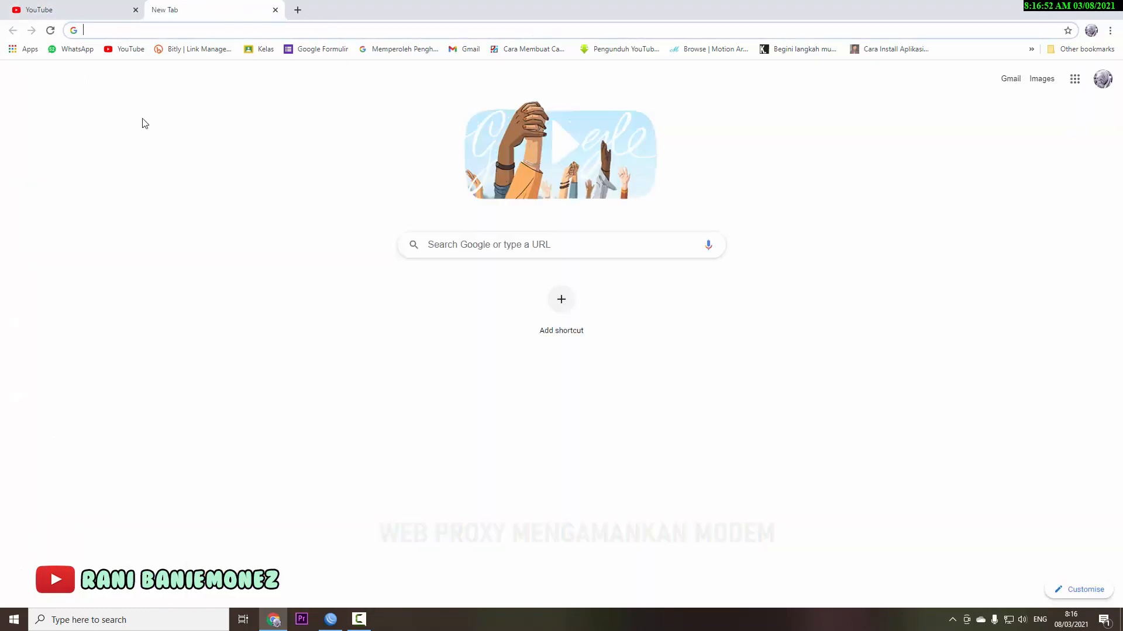
pyautogui.write('192.')
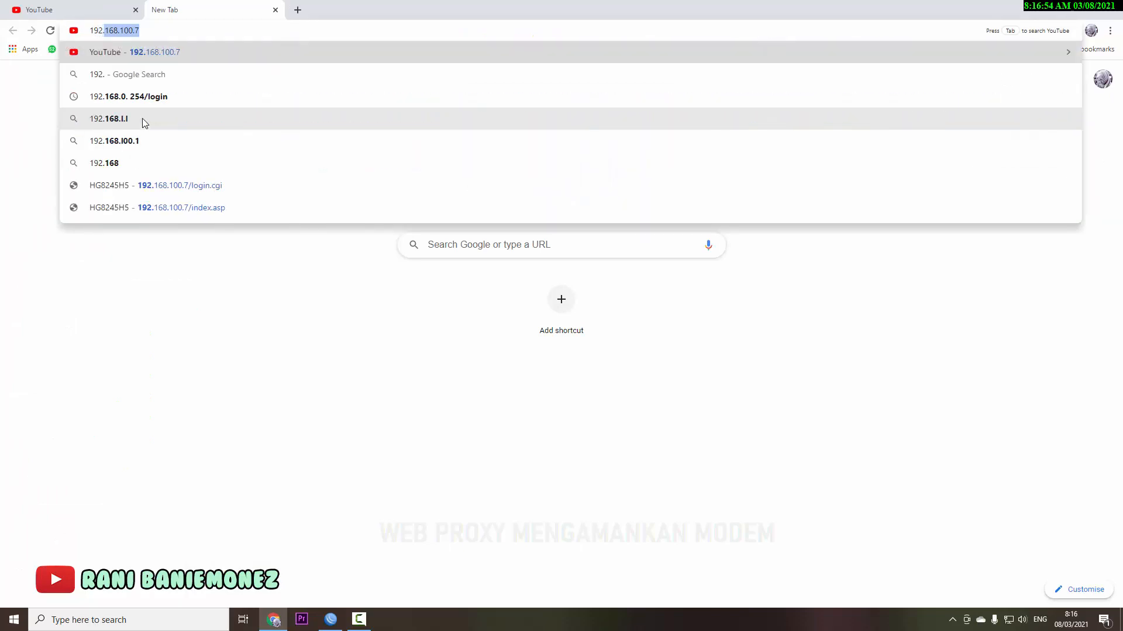
pyautogui.write('1')
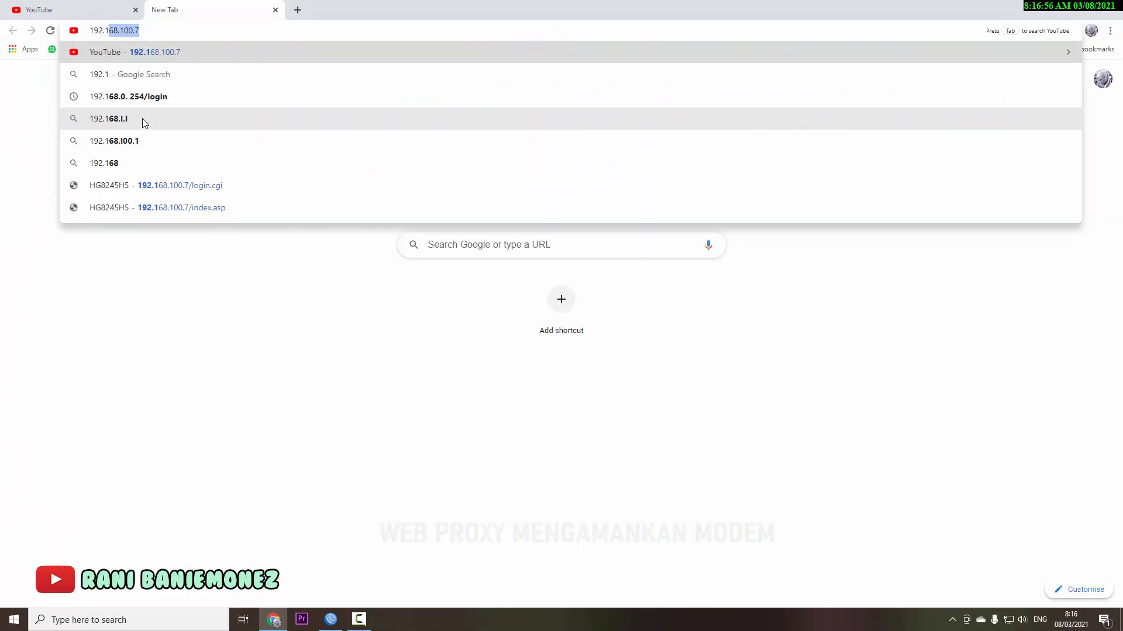
pyautogui.write('68.100')
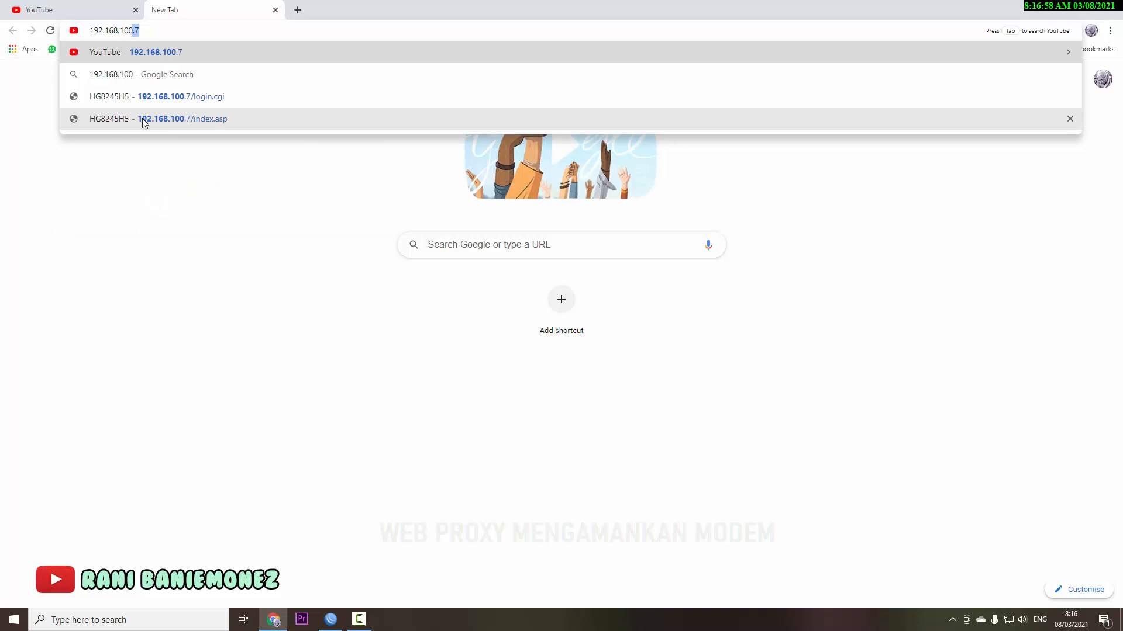
pyautogui.write('.7')
pyautogui.press('Return')
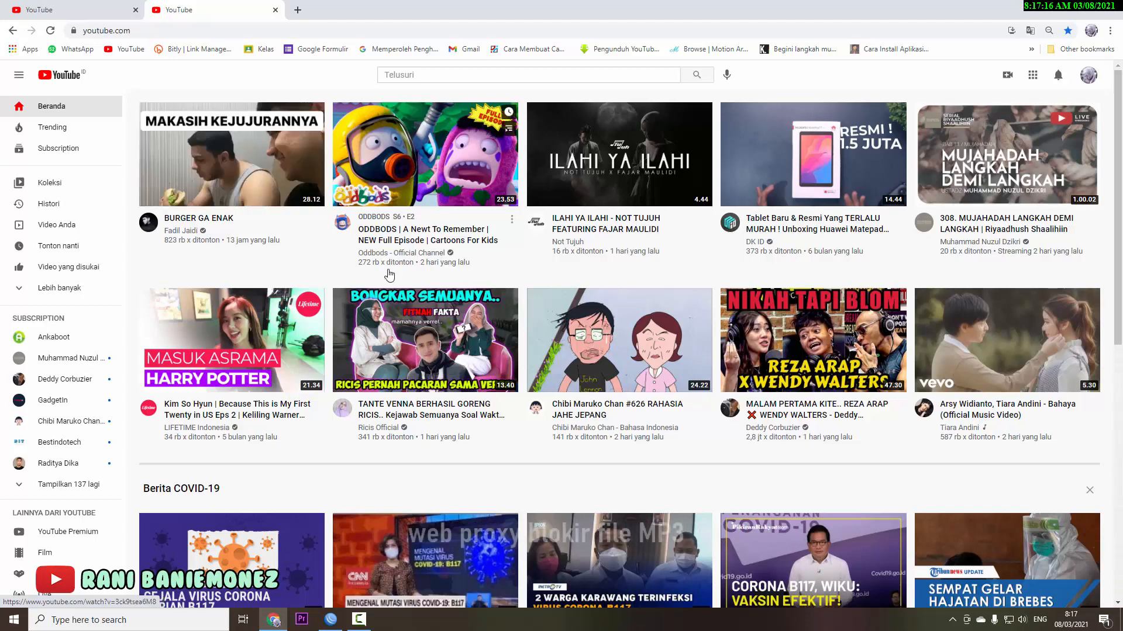
# Step: Switch to WinBox and start a new Web Proxy access rule with source address 192.168.10.0/24, consulting the address list for the LAN network
pyautogui.moveTo(383, 303)
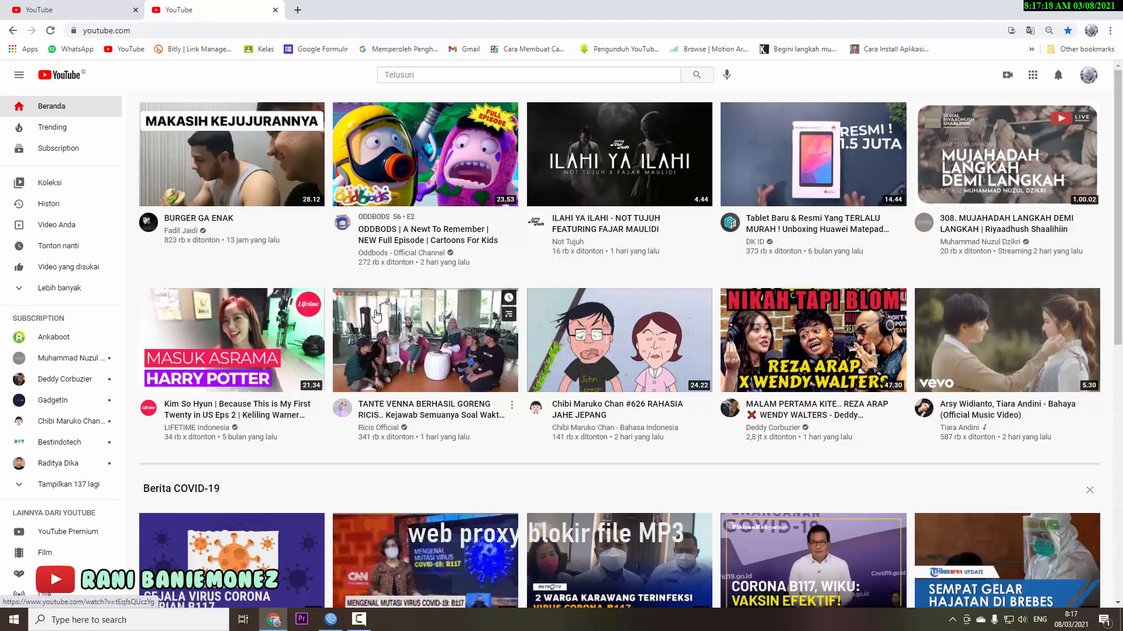
pyautogui.click(333, 620)
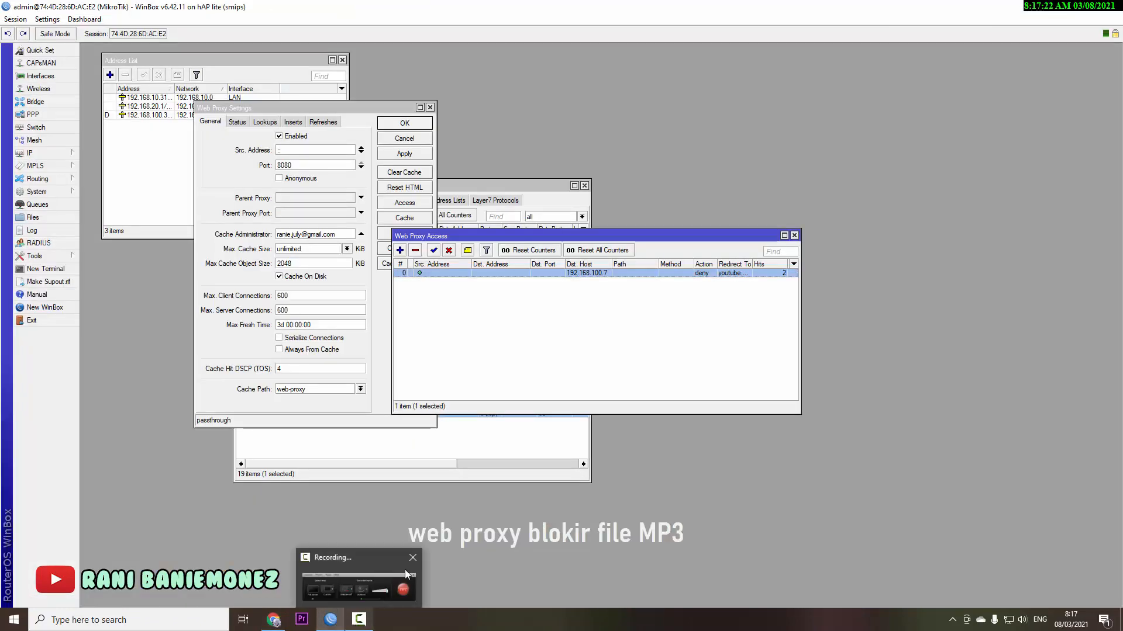
pyautogui.click(400, 251)
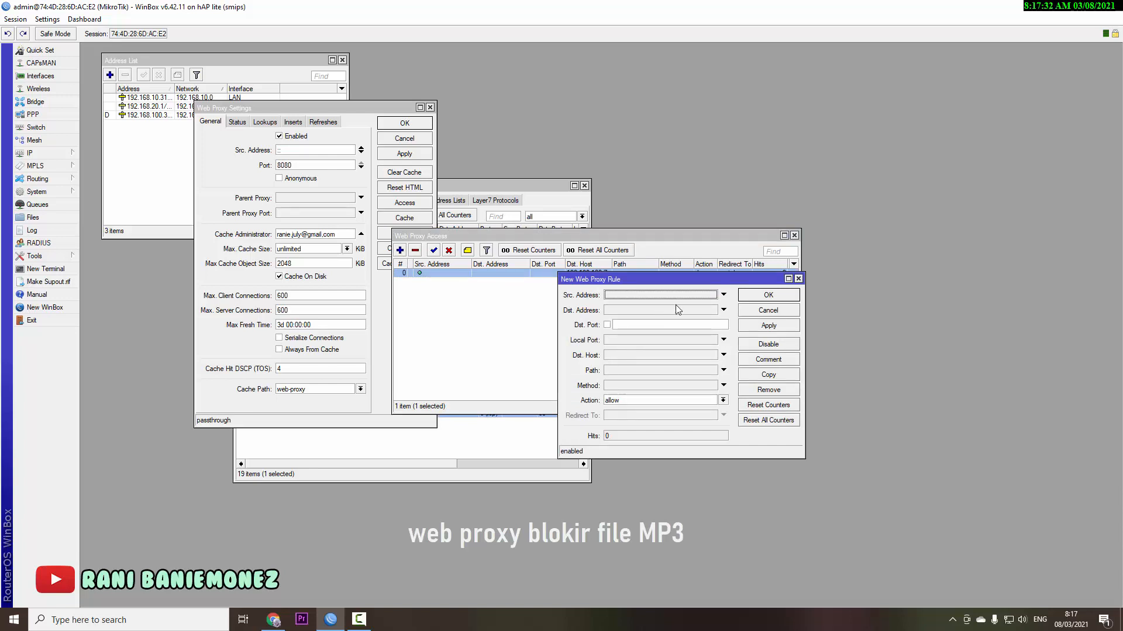
pyautogui.click(650, 295)
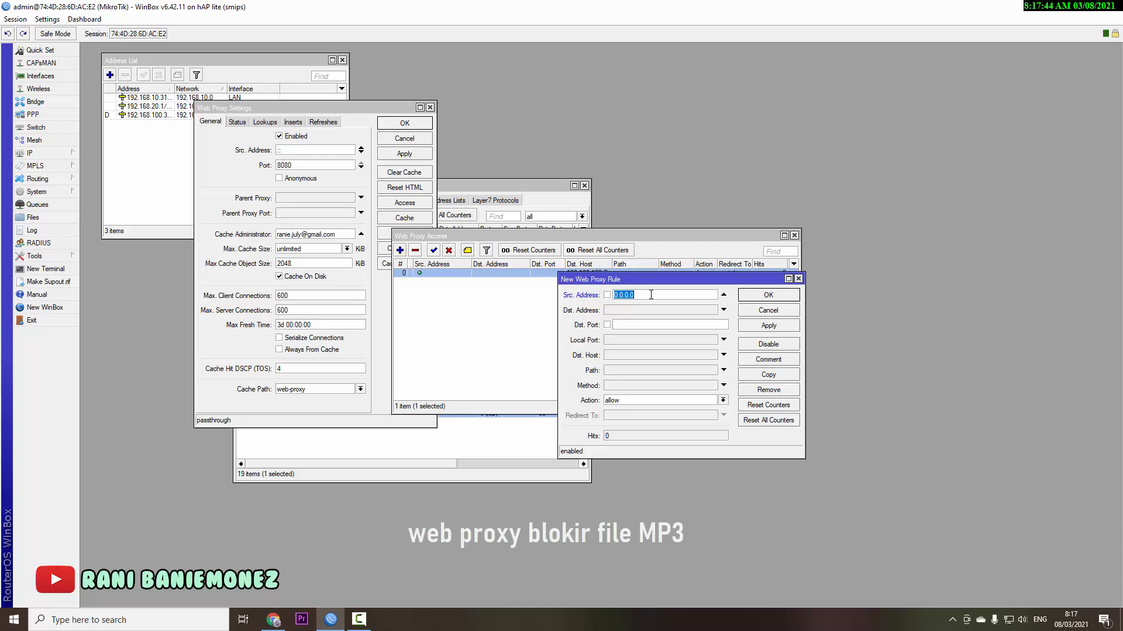
pyautogui.click(144, 170)
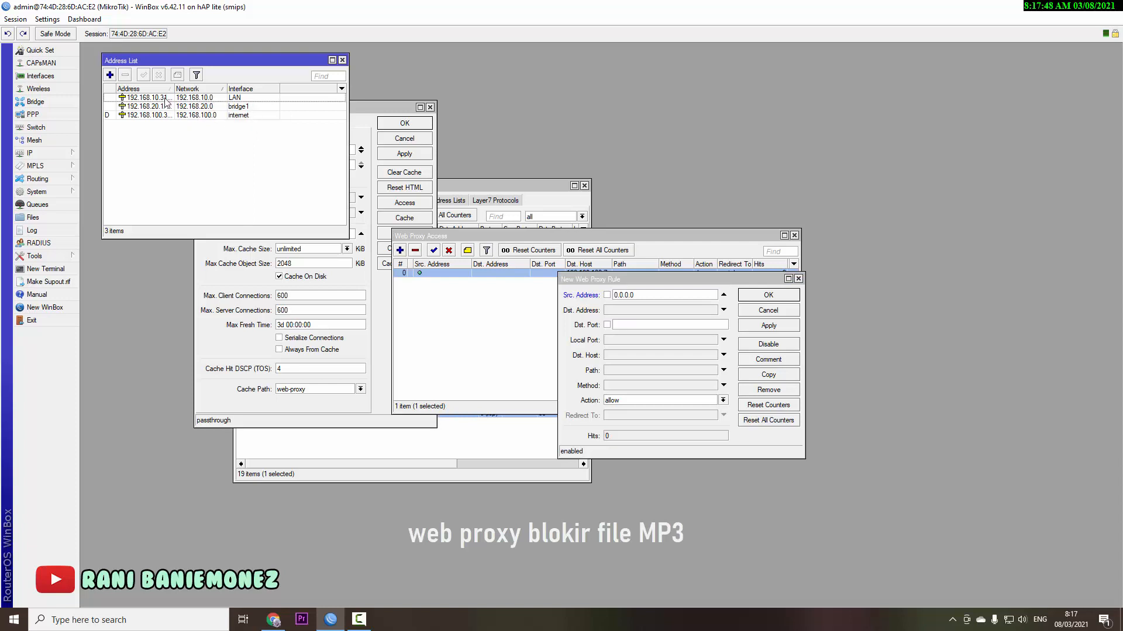
pyautogui.click(199, 88)
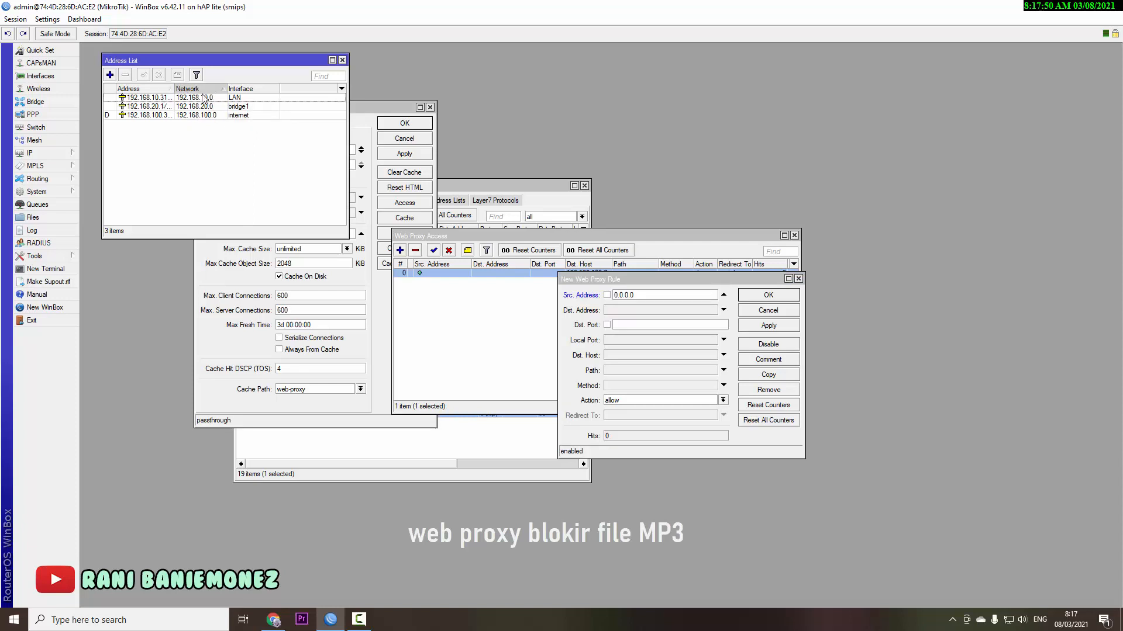
pyautogui.click(146, 116)
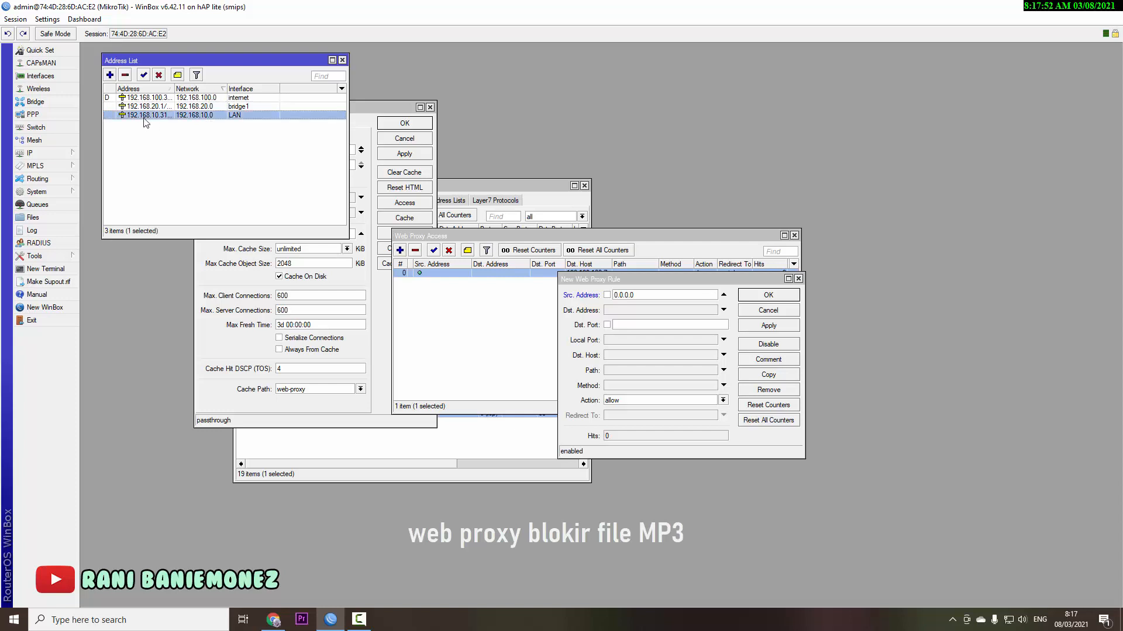
pyautogui.click(667, 295)
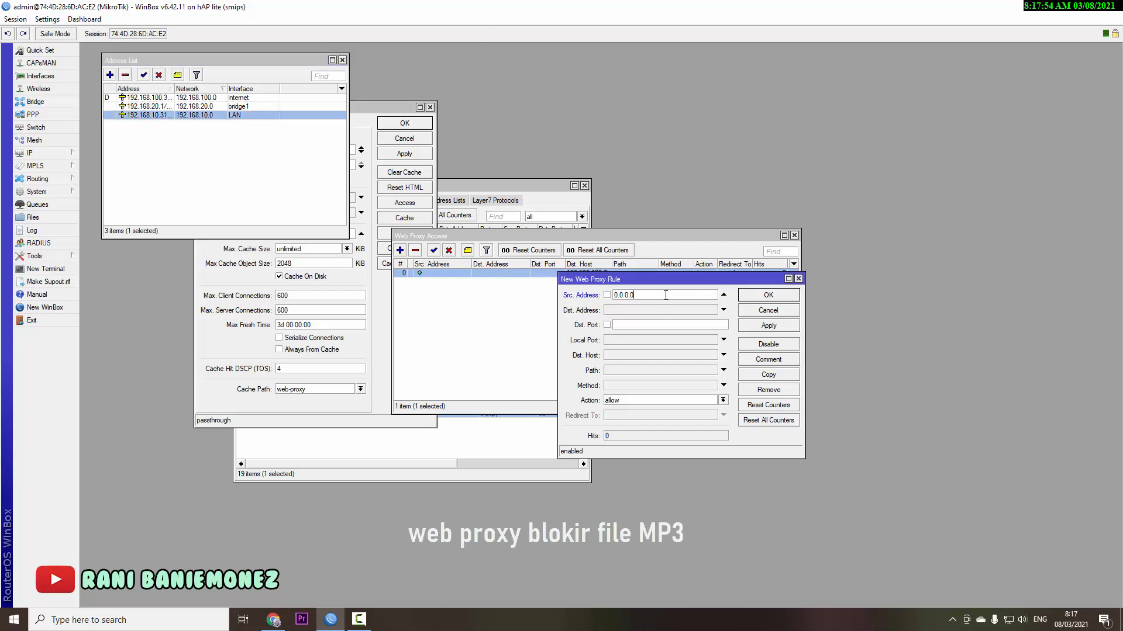
pyautogui.write('192.168.10.0/24')
# Step: Set the rule's destination ports to 80,443, its action to deny and its path to *mp3*, and save it
pyautogui.click(637, 324)
pyautogui.write('80,443')
pyautogui.click(658, 400)
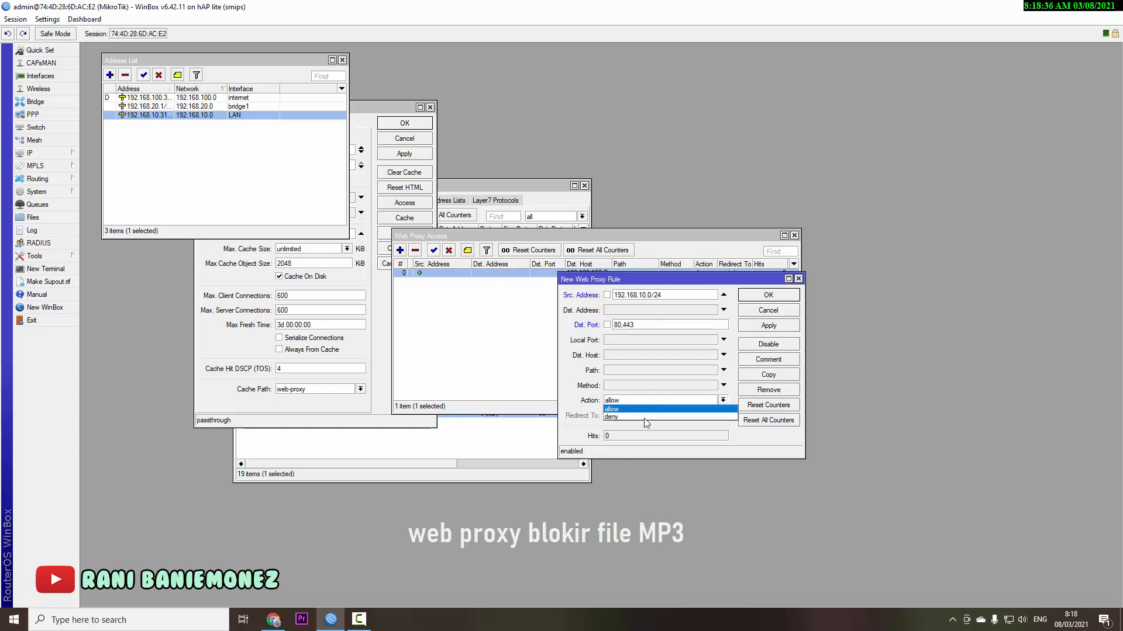
pyautogui.click(646, 417)
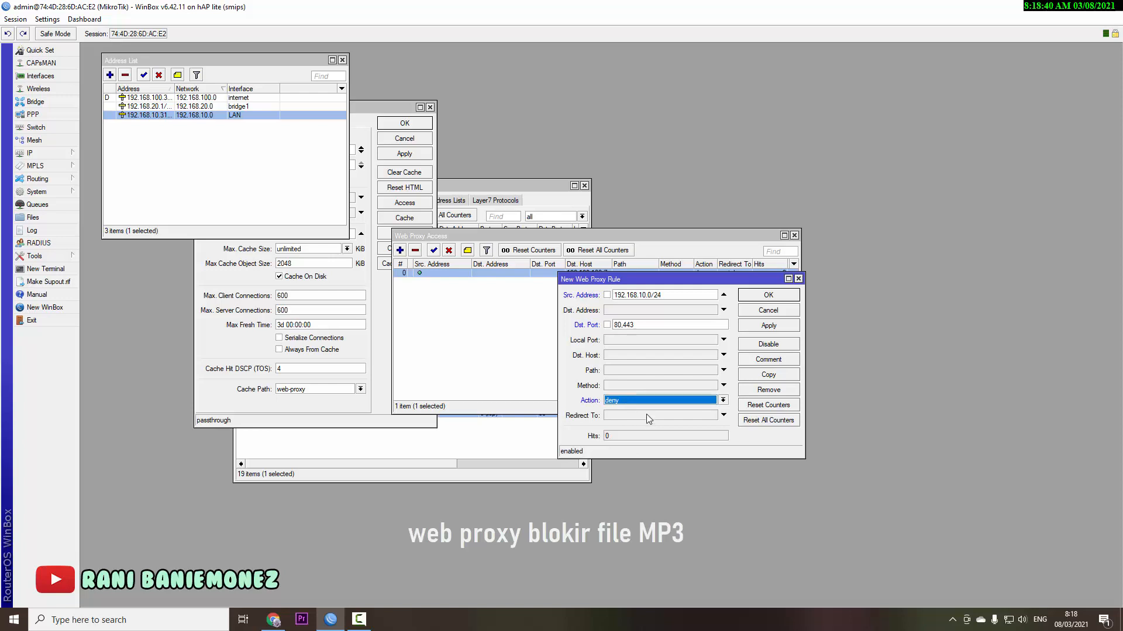
pyautogui.click(620, 373)
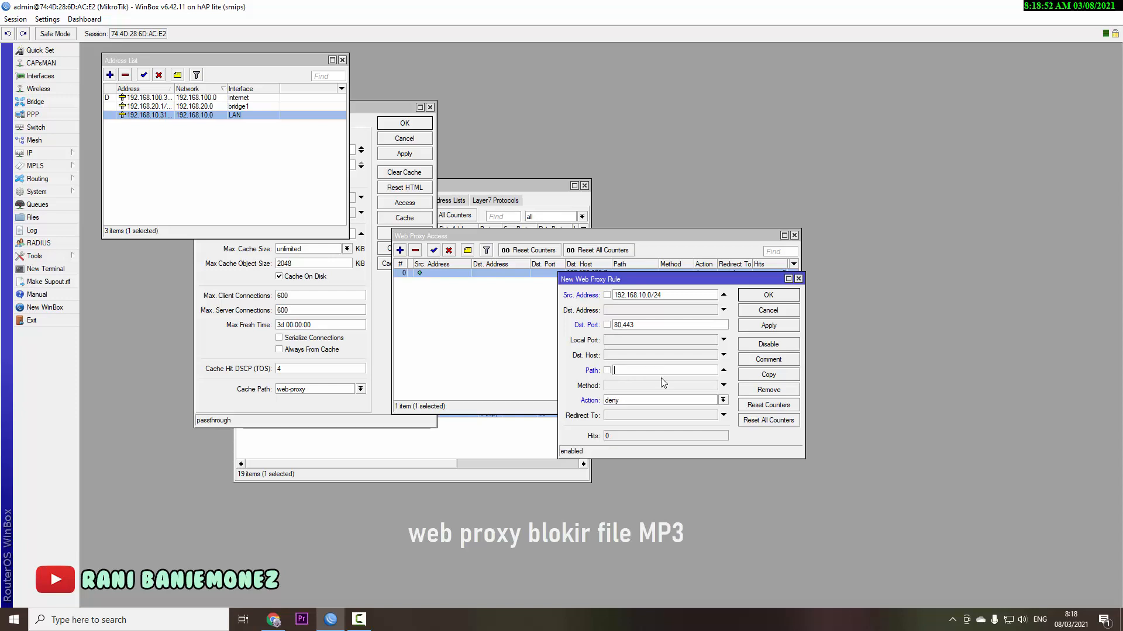
pyautogui.write('*mp3*')
pyautogui.click(776, 331)
pyautogui.click(772, 294)
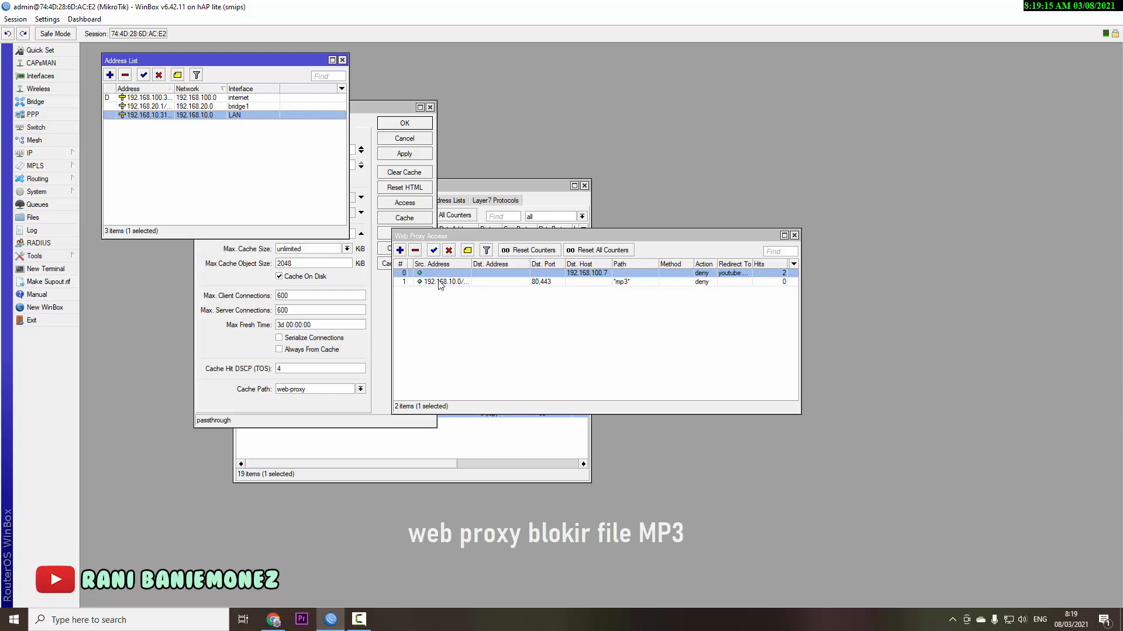
# Step: Switch to Chrome and search Google for "index of mp3"
pyautogui.click(280, 625)
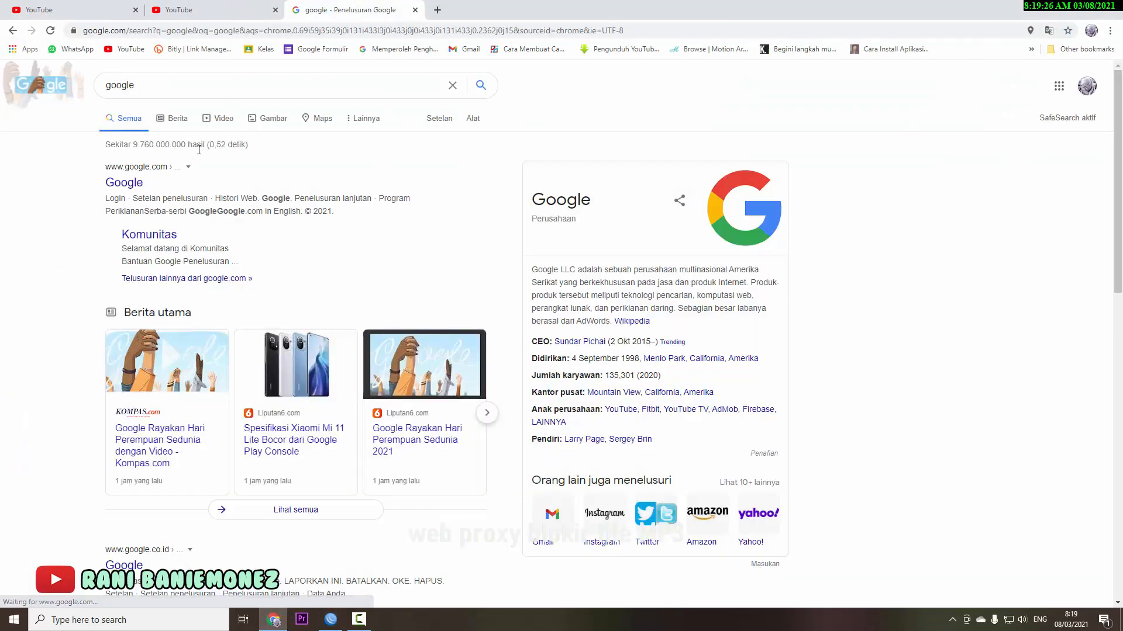
pyautogui.doubleClick(165, 85)
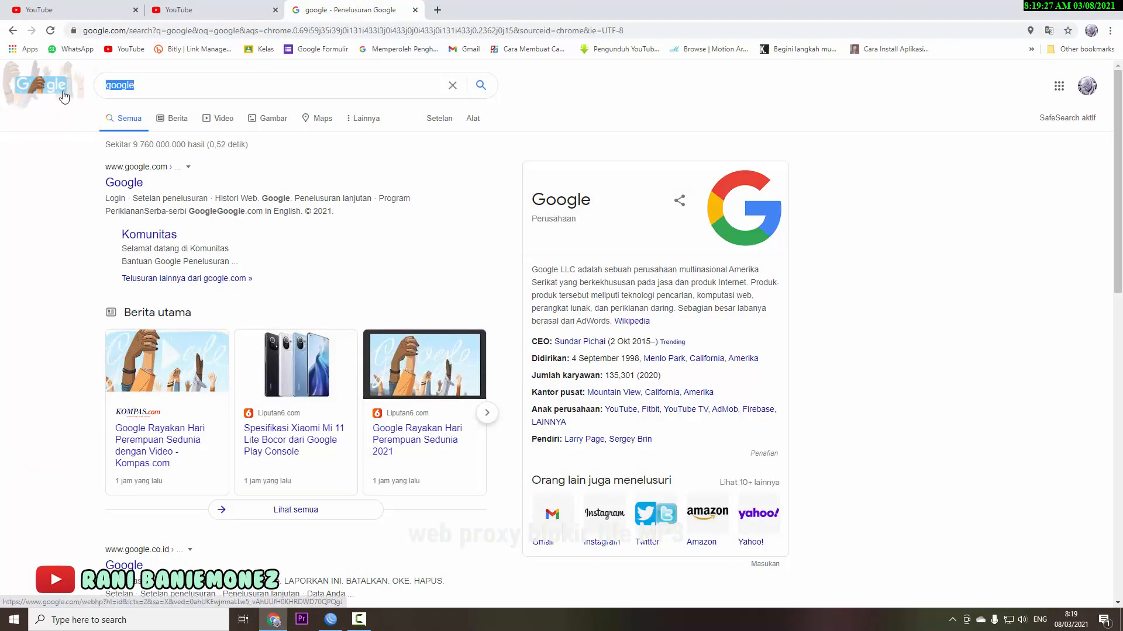
pyautogui.write('inde')
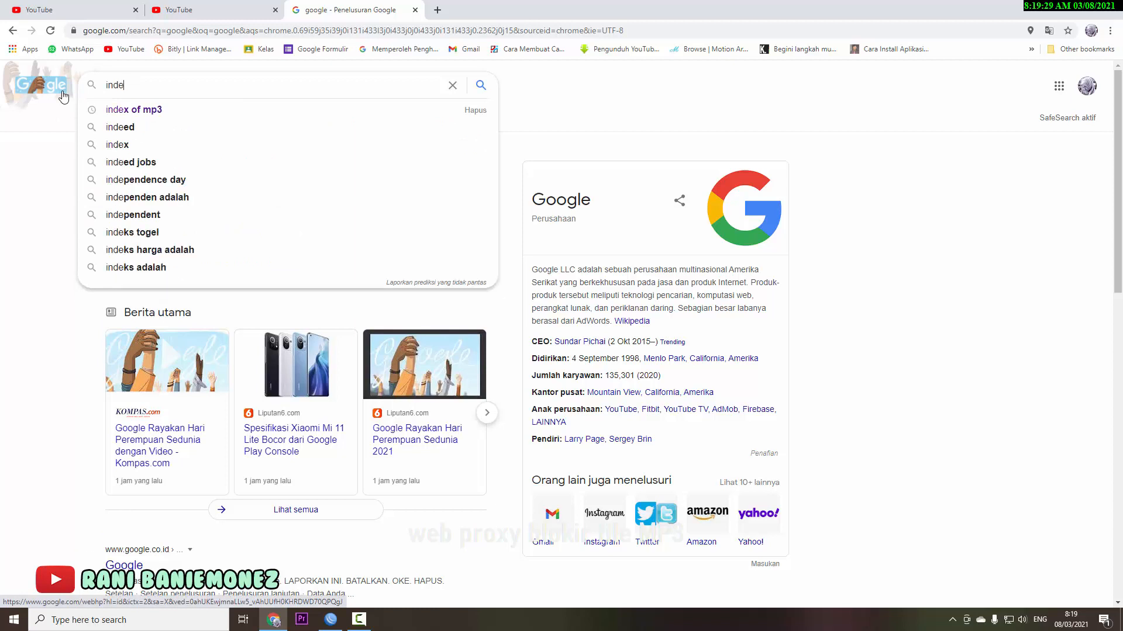
pyautogui.write('x')
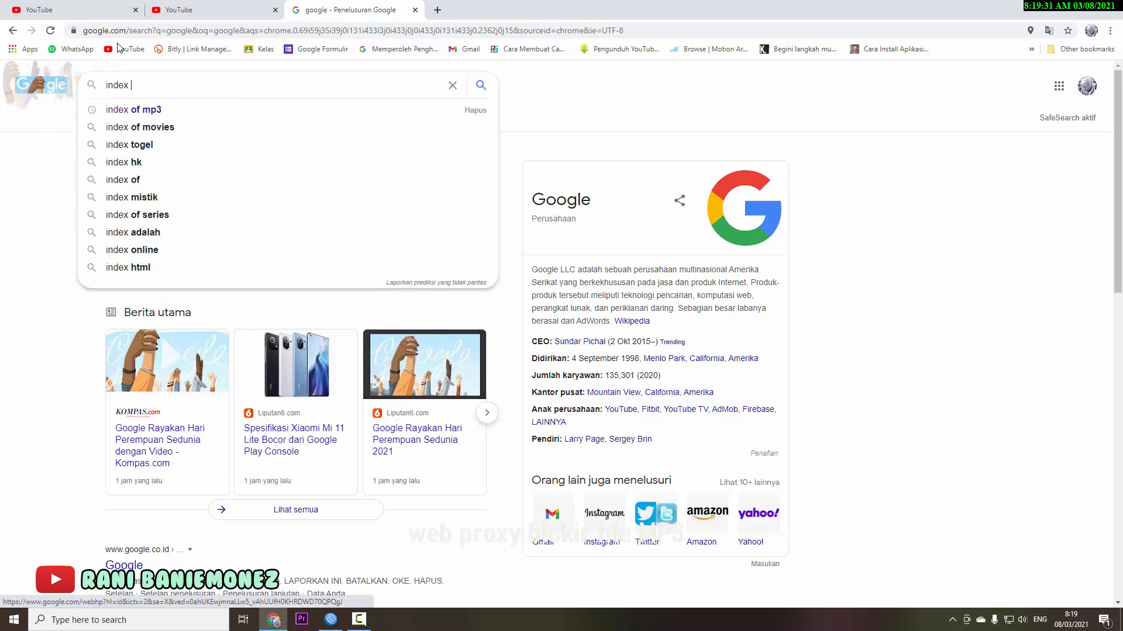
pyautogui.click(152, 111)
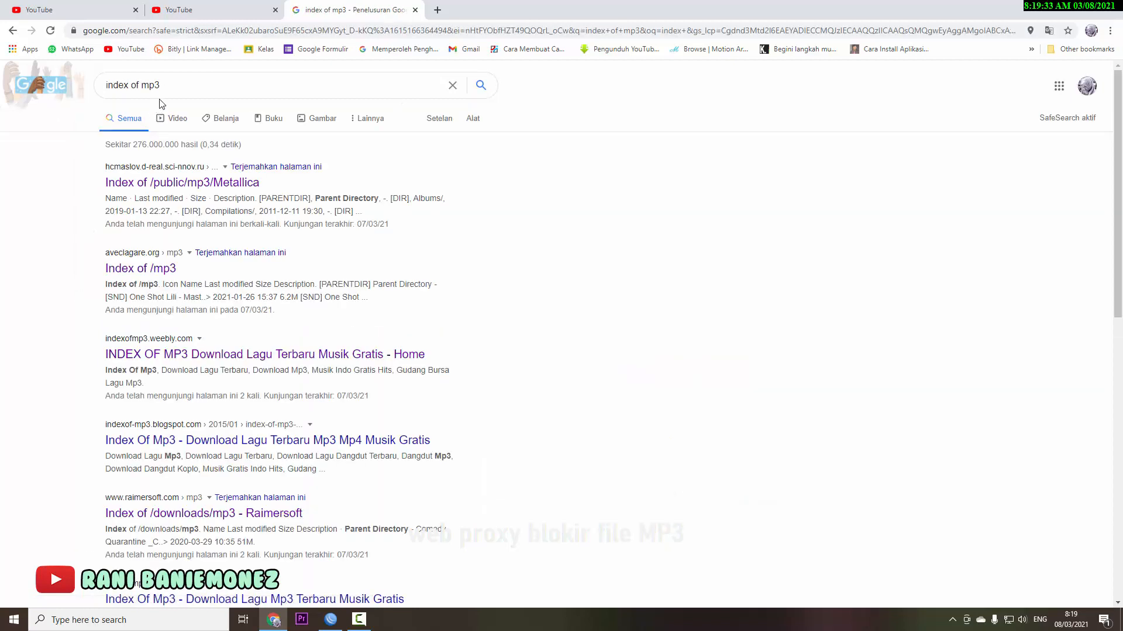
# Step: Switch to WinBox and bring the Web Proxy settings to the front to review them
pyautogui.click(331, 621)
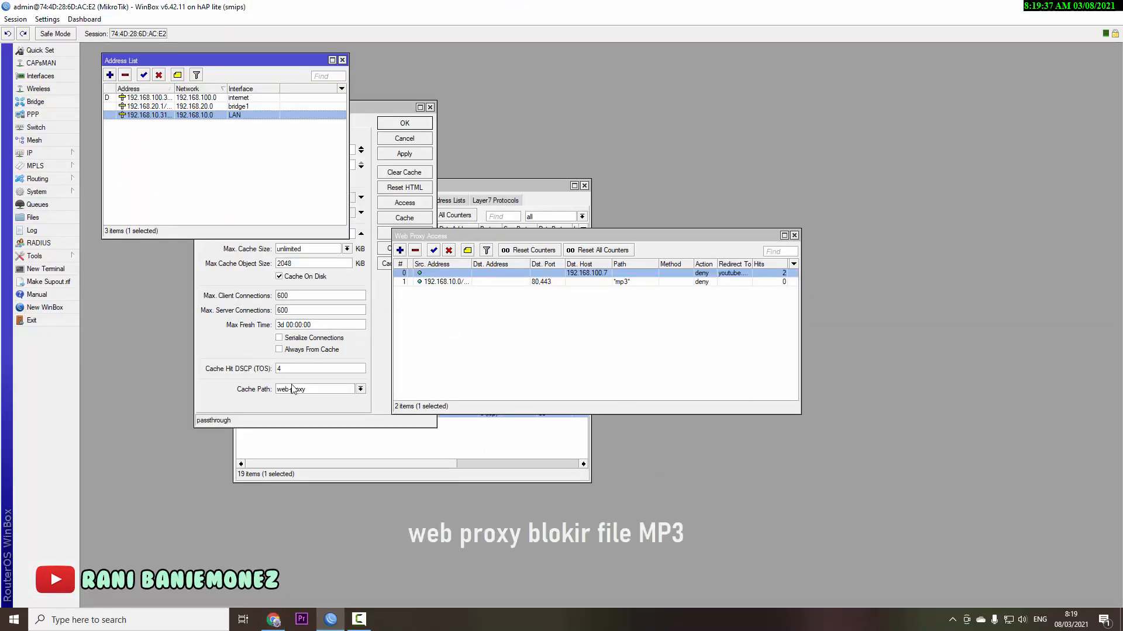
pyautogui.click(360, 108)
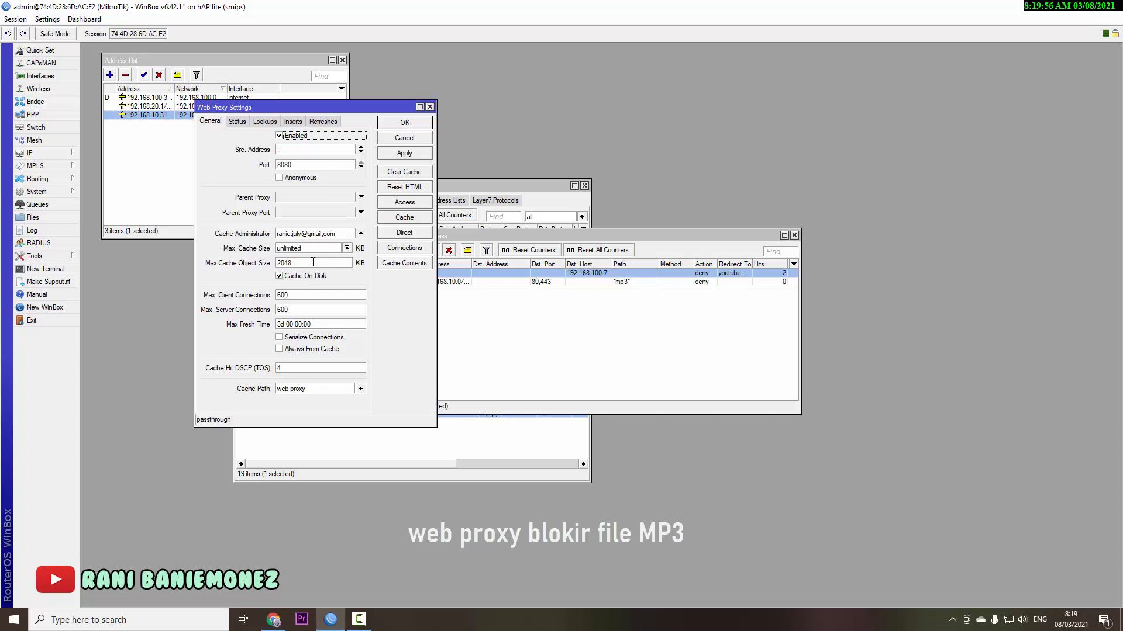
# Step: Switch to Chrome and open the search result "Index of /public/mp3/Metallica" to test the MP3 block
pyautogui.moveTo(279, 621)
pyautogui.click(273, 619)
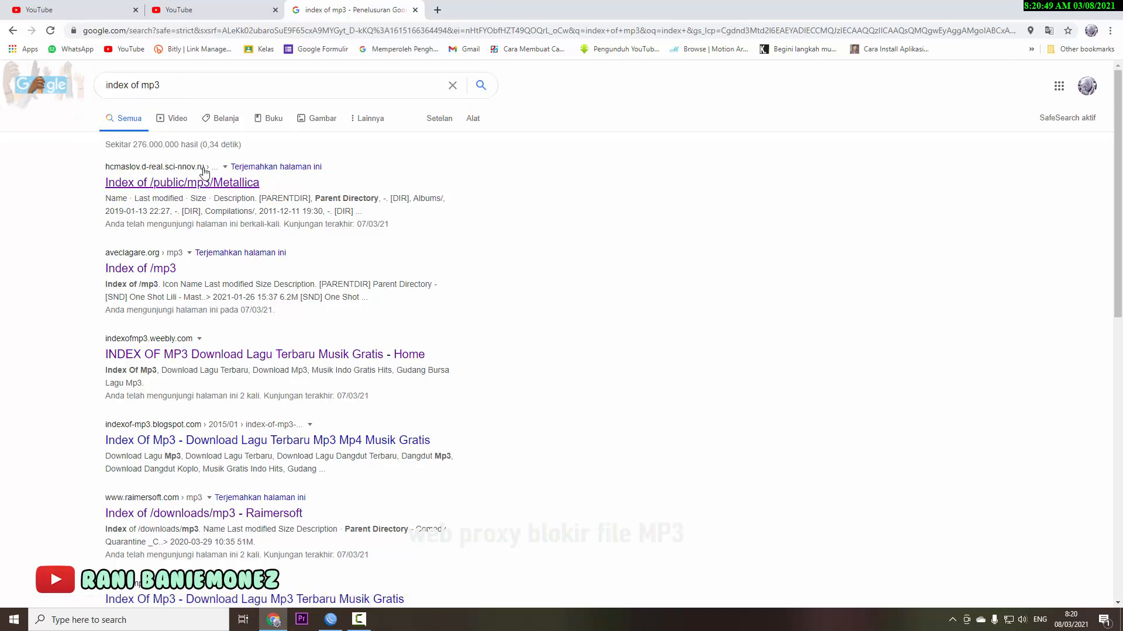
pyautogui.click(217, 183)
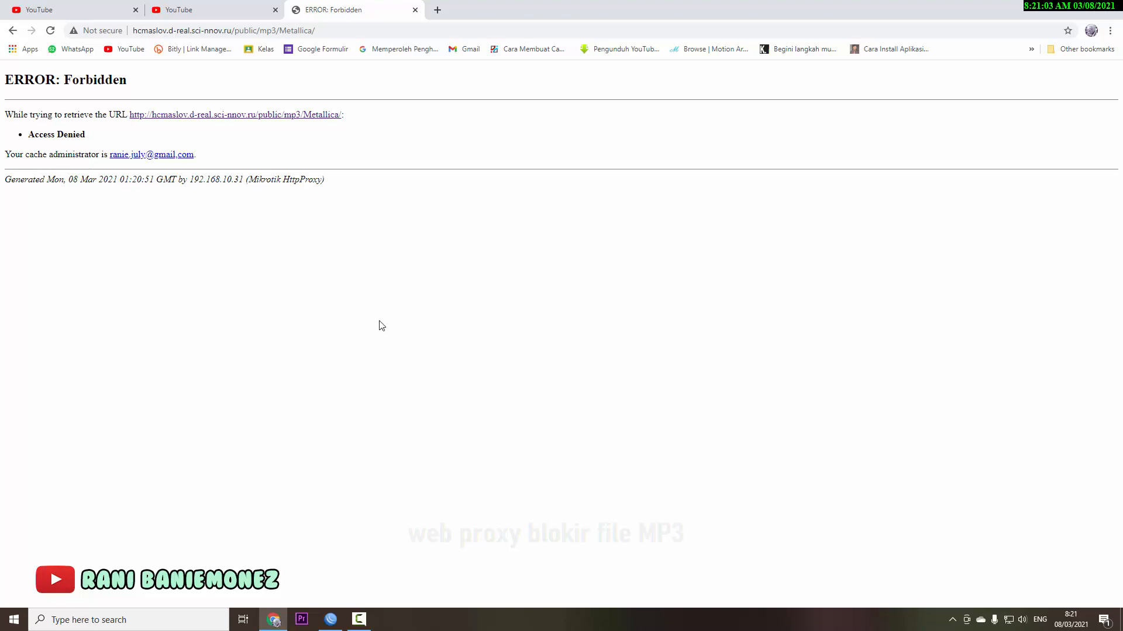
# Step: Switch to WinBox to check the MP3 rule's hit counter, and return to the blocked page in Chrome
pyautogui.moveTo(341, 627)
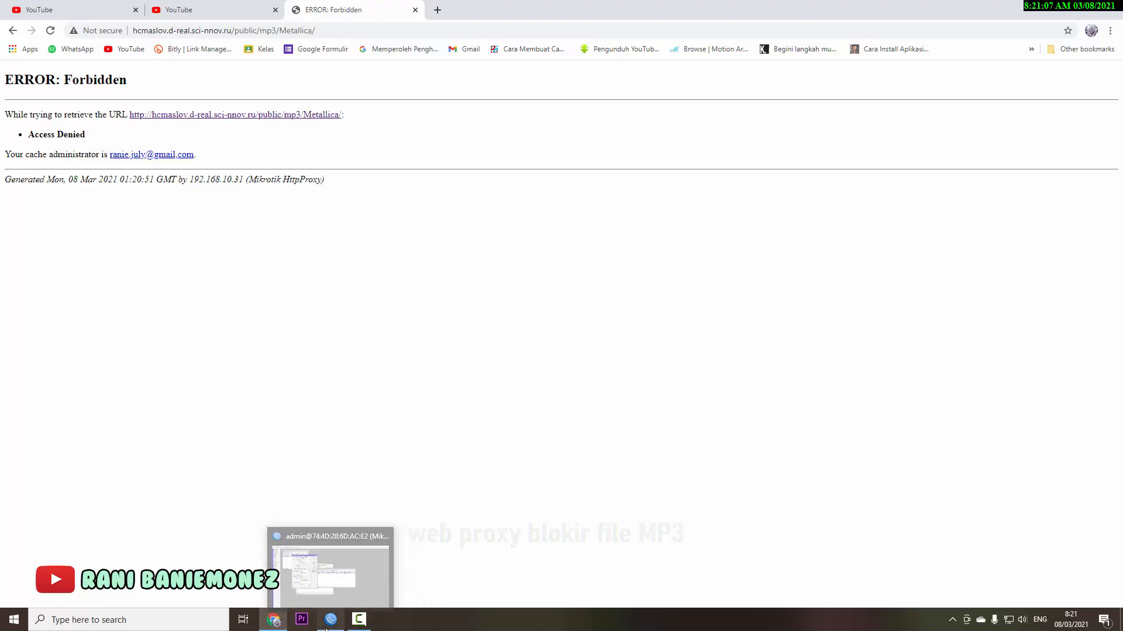
pyautogui.click(327, 625)
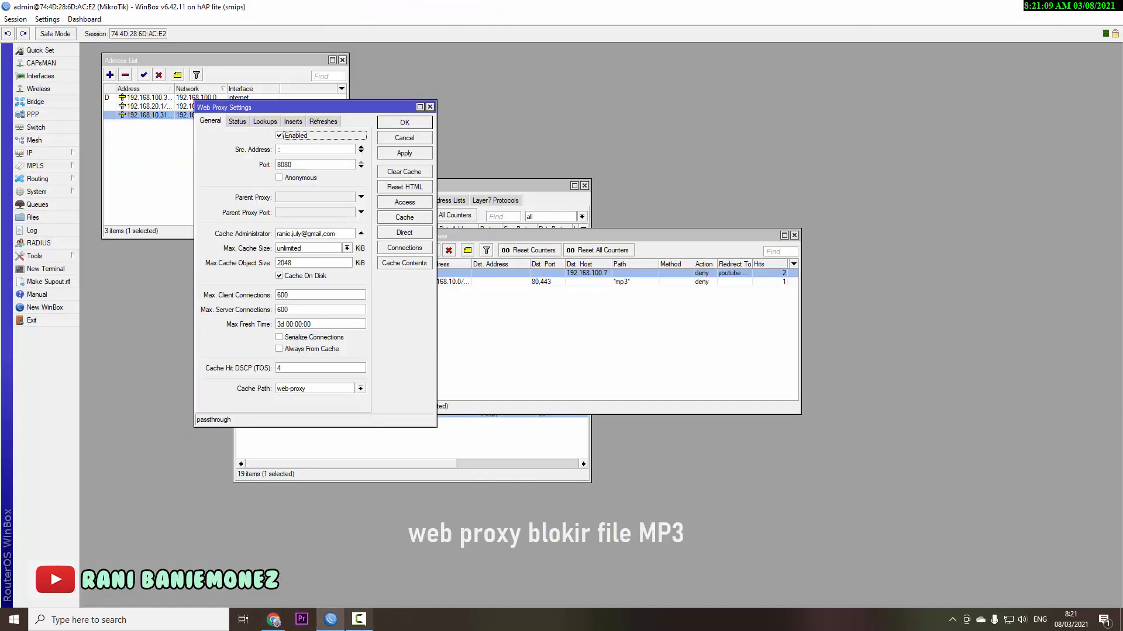
pyautogui.click(359, 619)
pyautogui.click(273, 621)
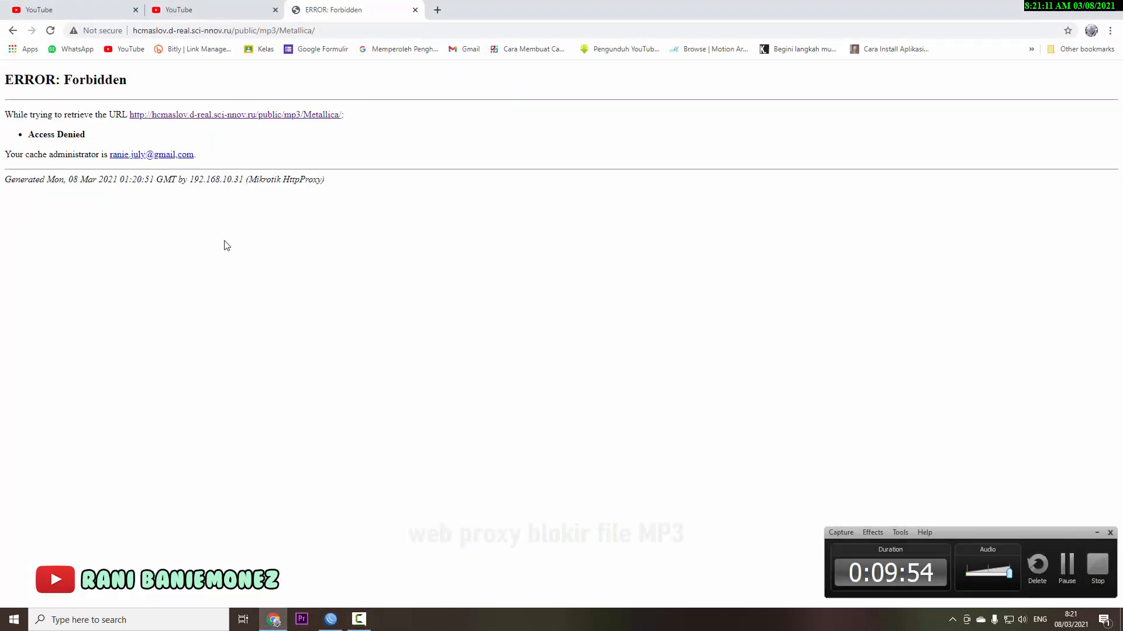